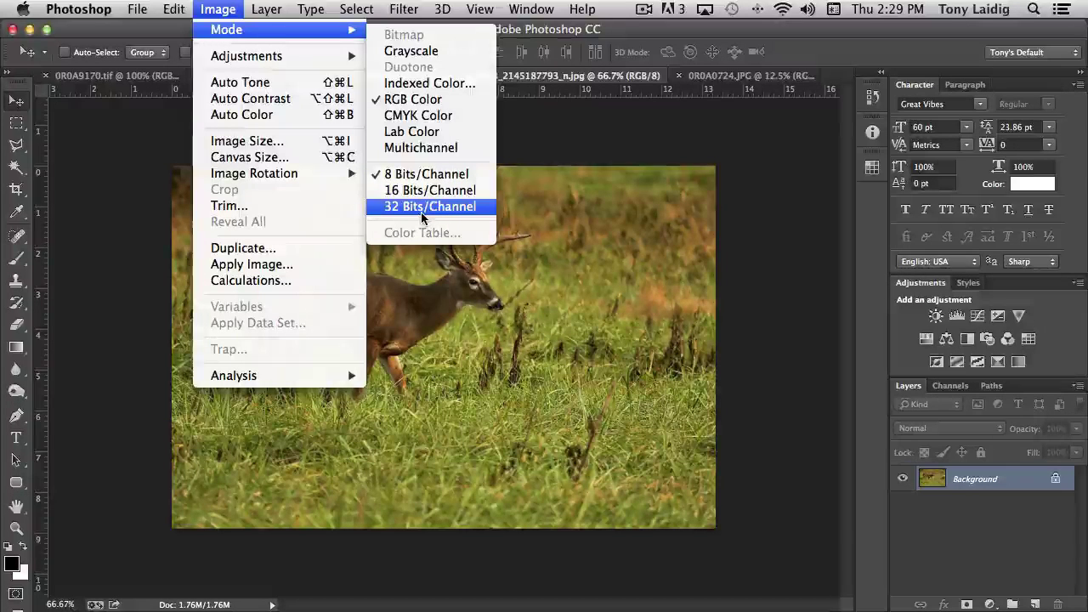
Try converting the deer photo to Indexed Color with the Local (Selective) palette and 16 colors, and undo the conversion
click(421, 212)
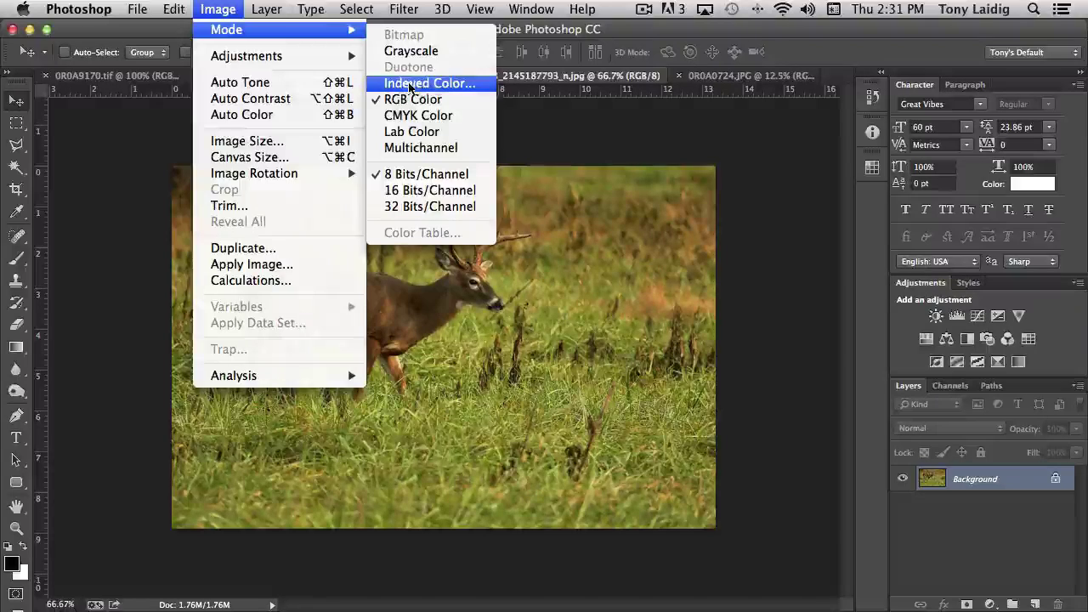
click(419, 83)
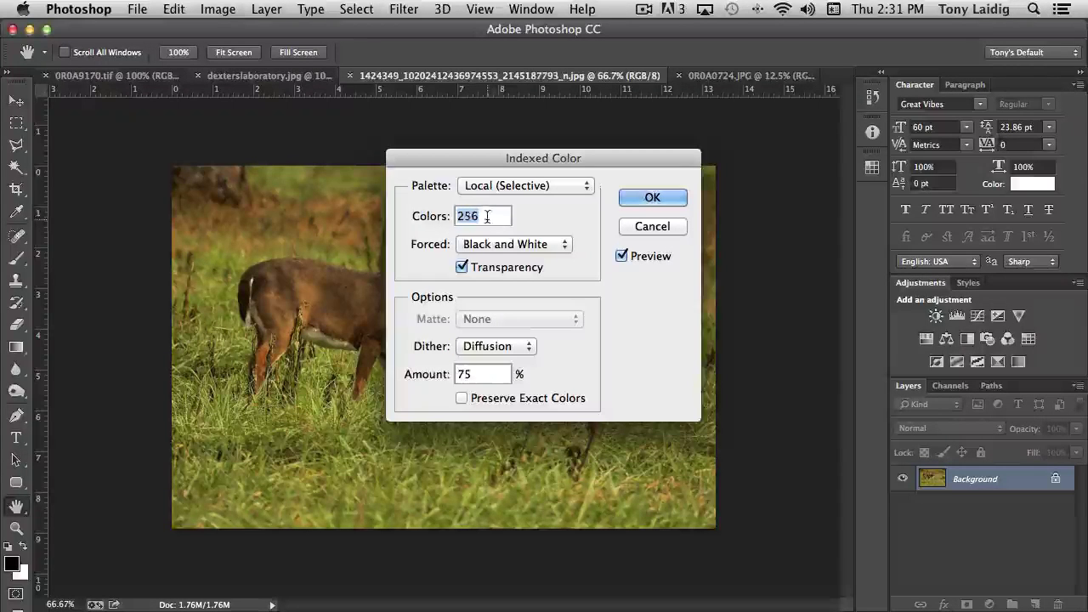
click(496, 216)
drag(495, 215, 434, 216)
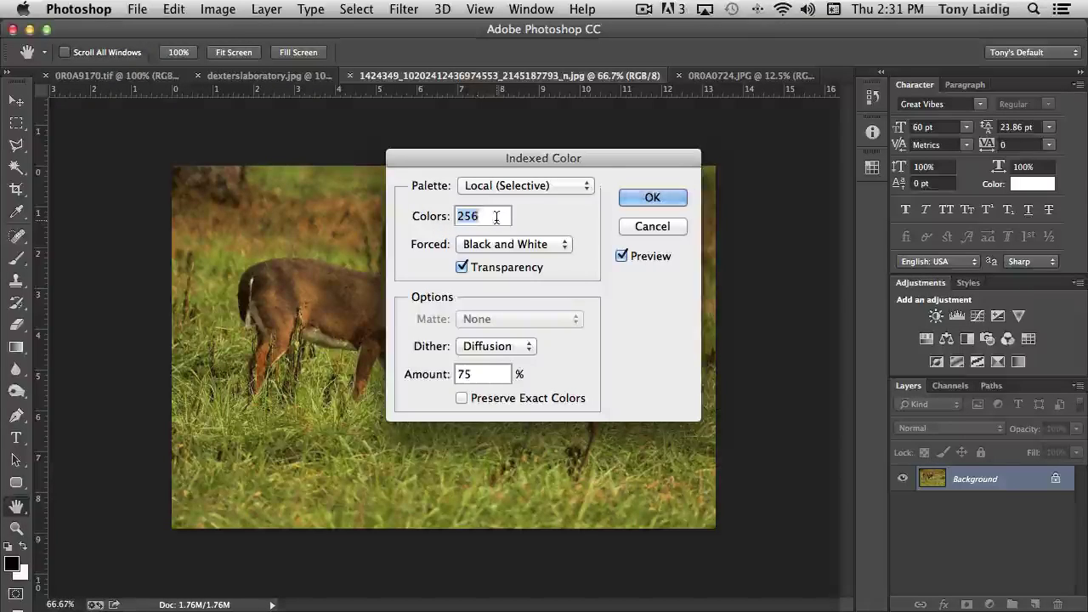
click(545, 187)
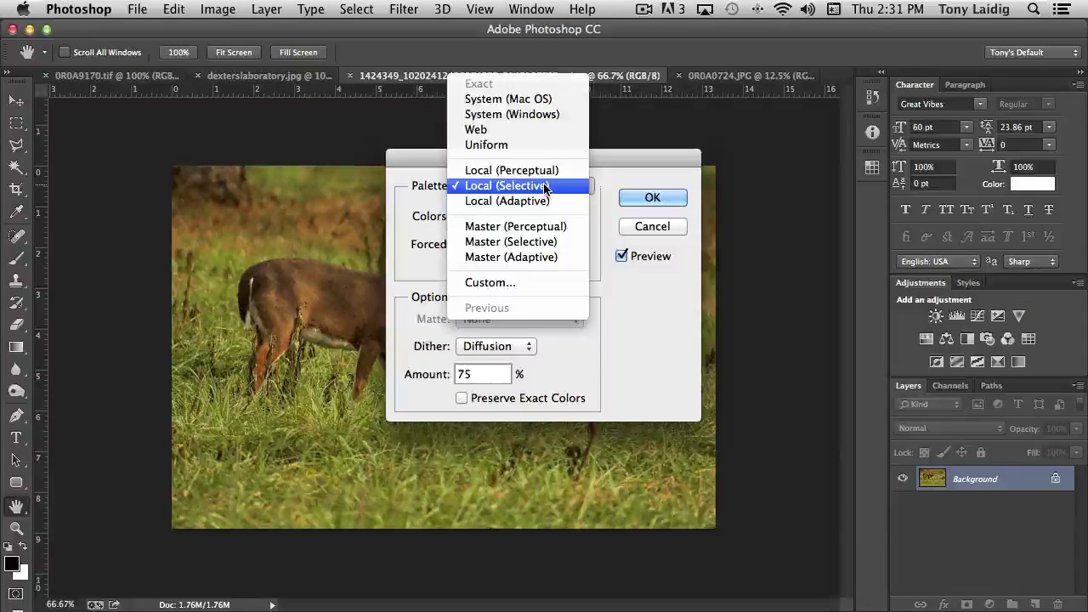
click(534, 188)
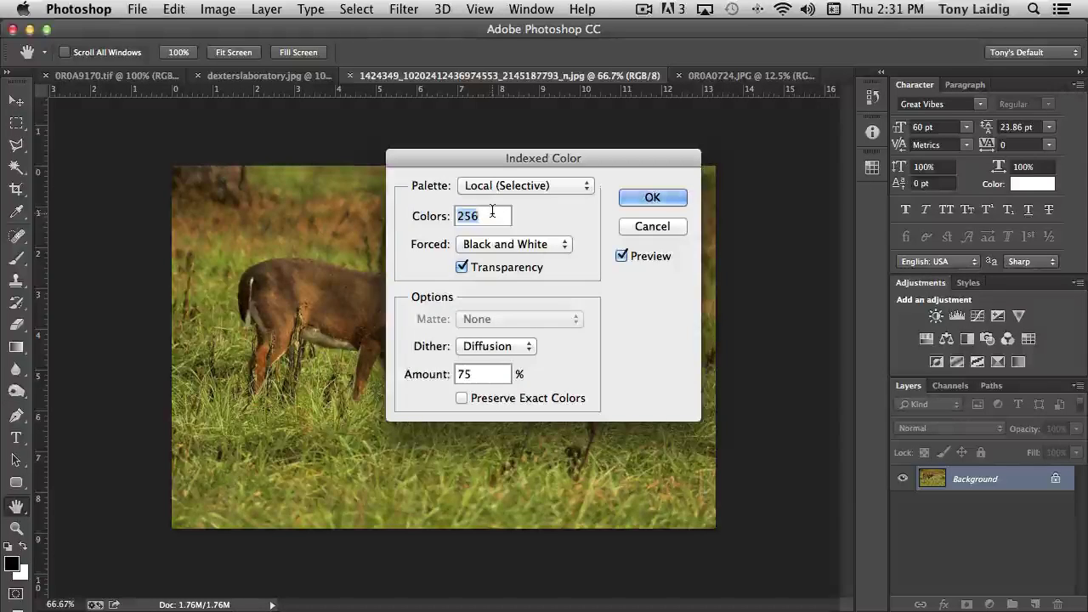
text(16)
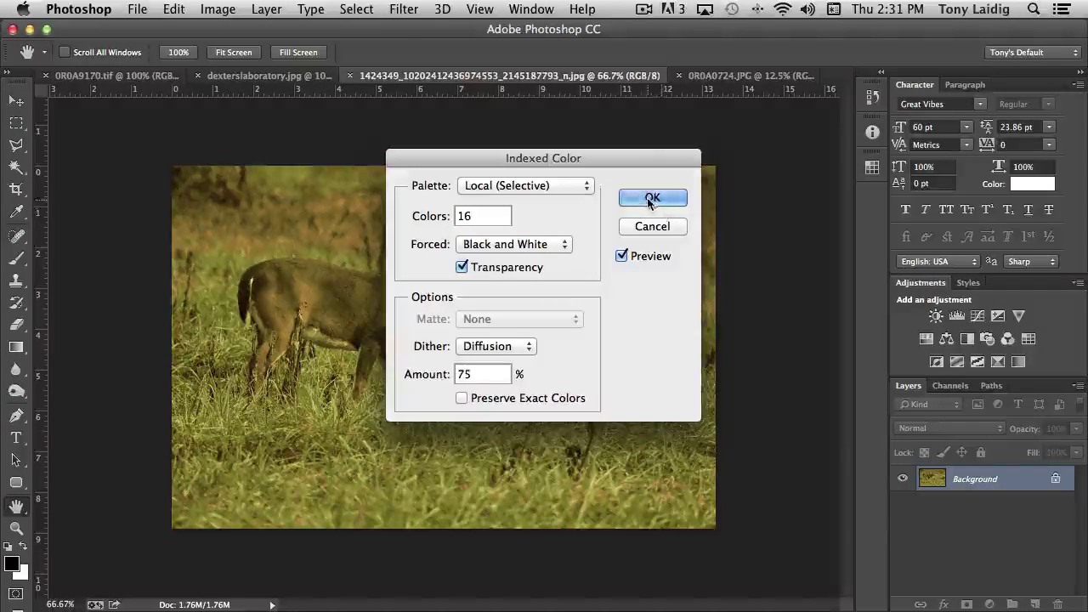
click(651, 198)
key(v)
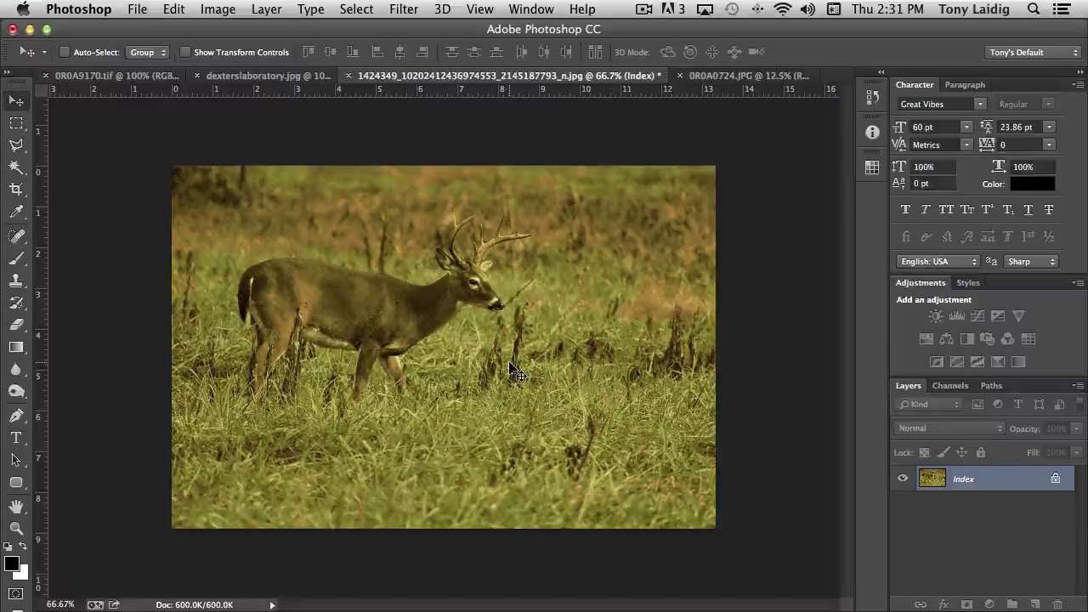
key(super+z)
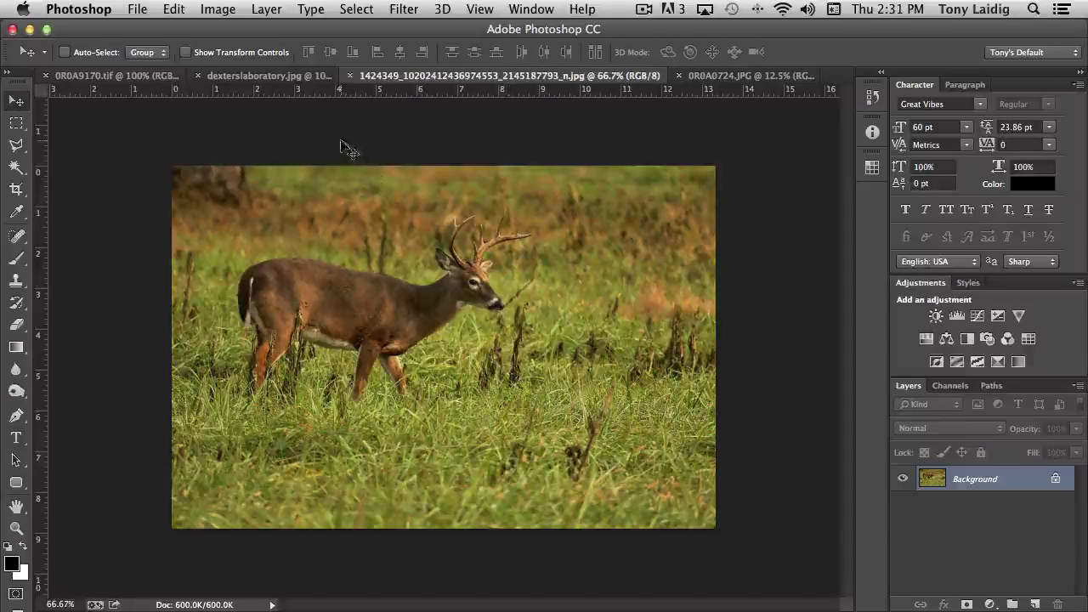
Try converting the deer photo to Indexed Color with only 8 colors, and undo the conversion
click(218, 9)
mouse_move(234, 29)
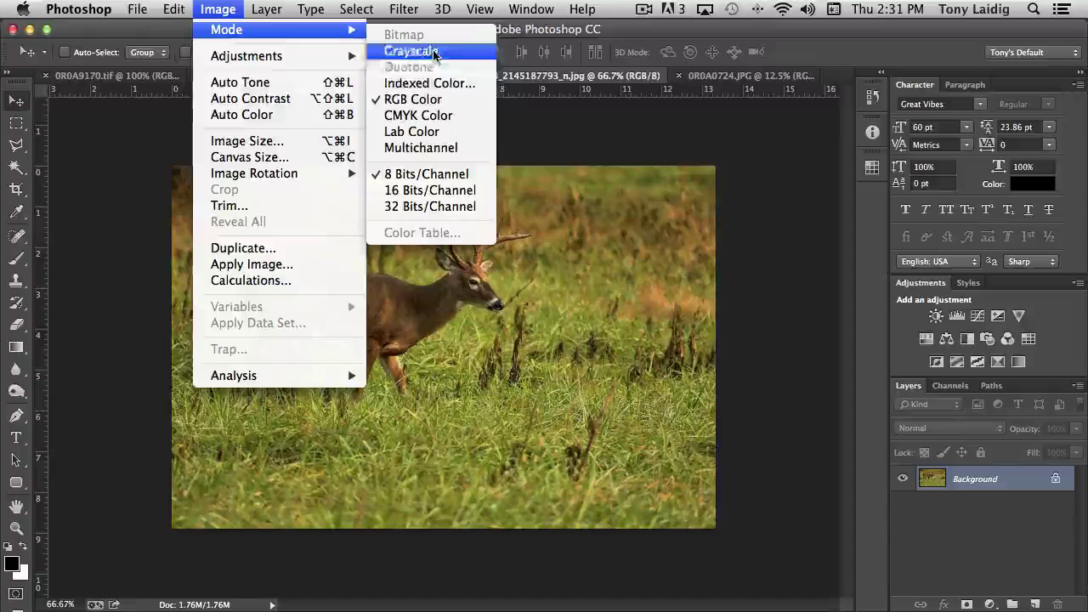
click(426, 88)
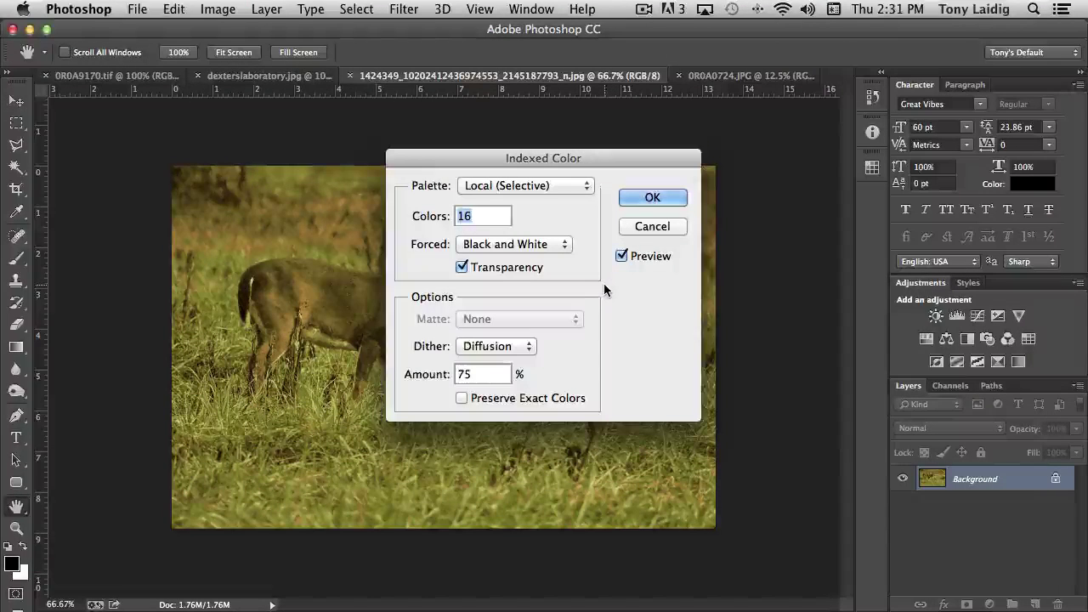
text(8)
click(652, 197)
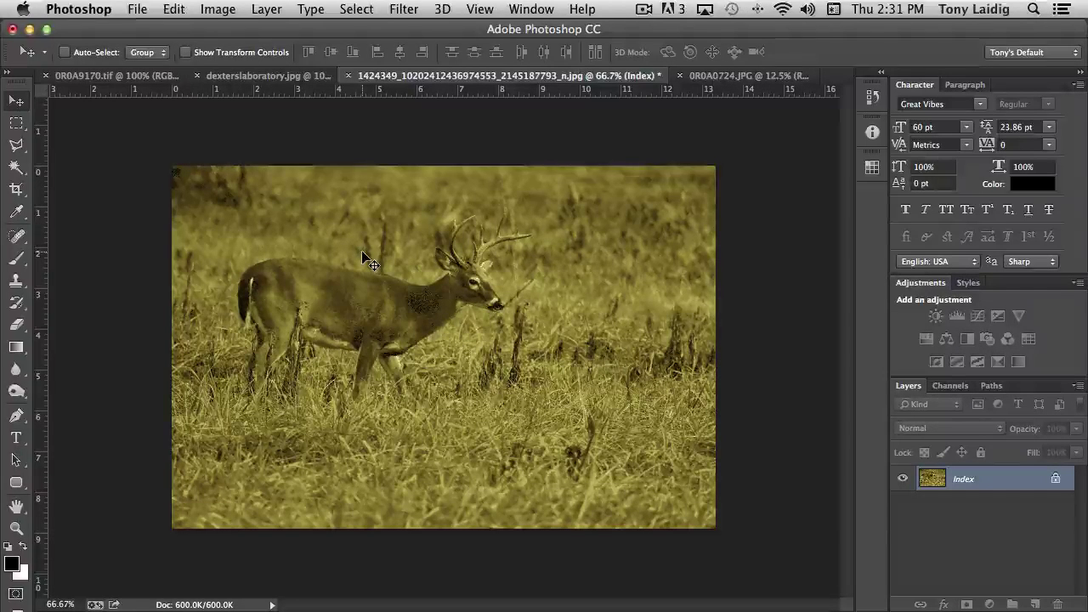
key(super+z)
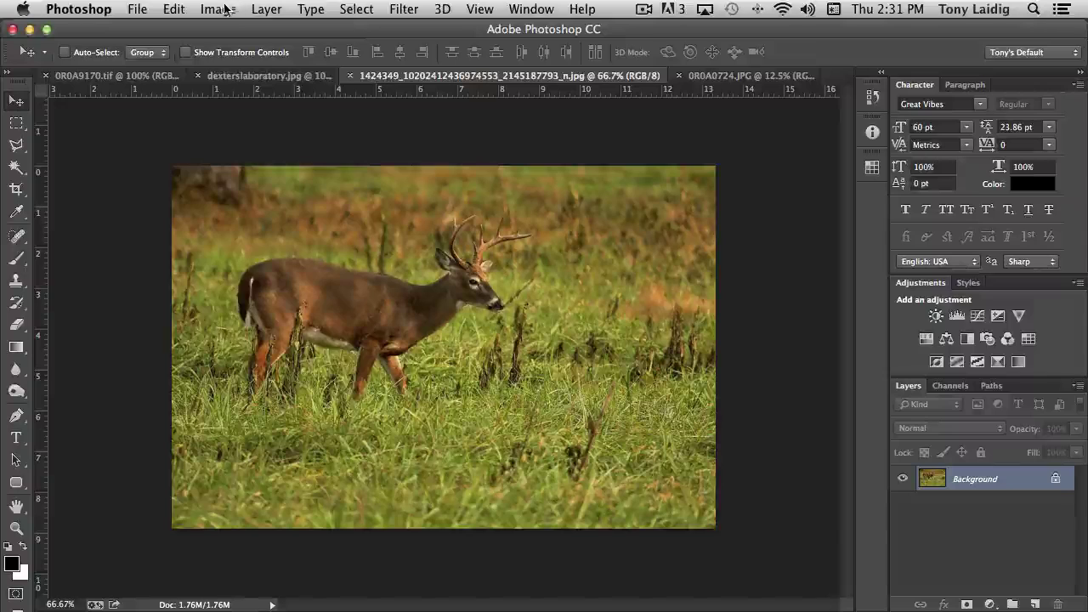
Try converting the deer photo to Indexed Color with 256 colors, and undo the conversion
click(226, 9)
mouse_move(280, 30)
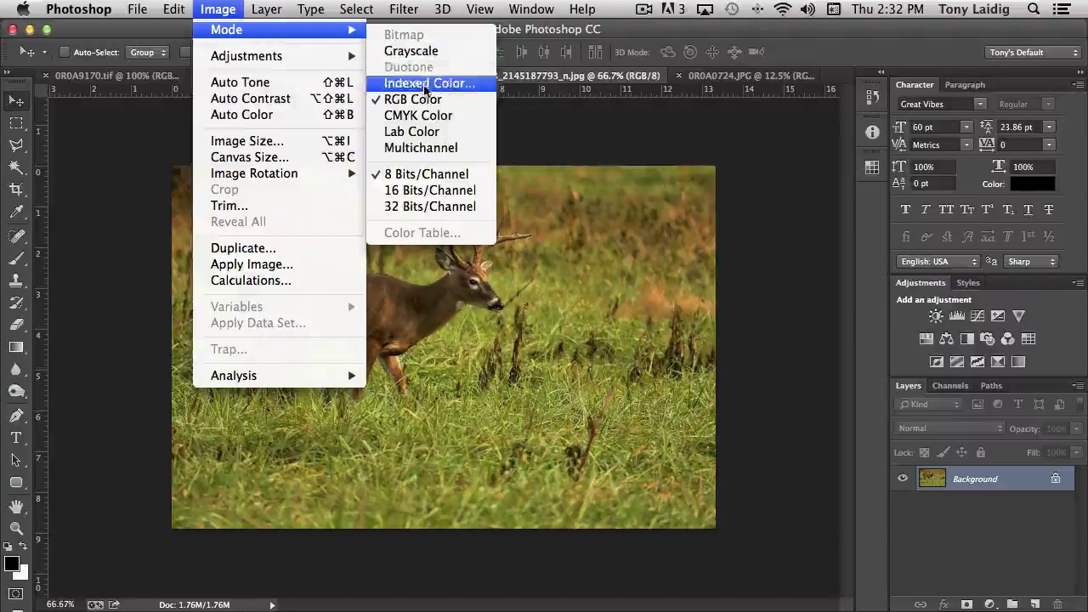
click(425, 85)
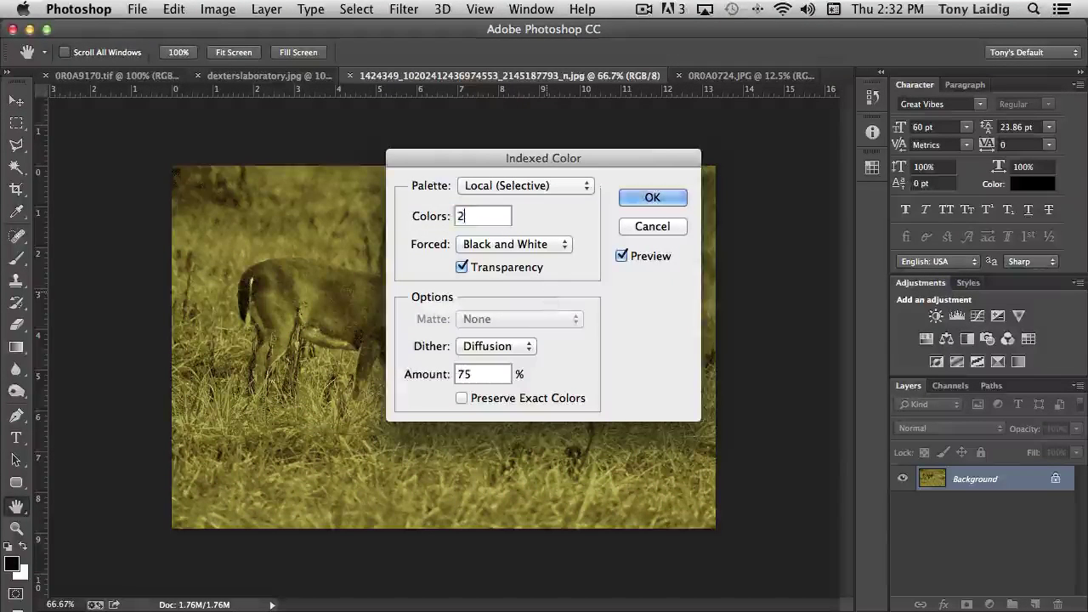
text(56)
click(652, 197)
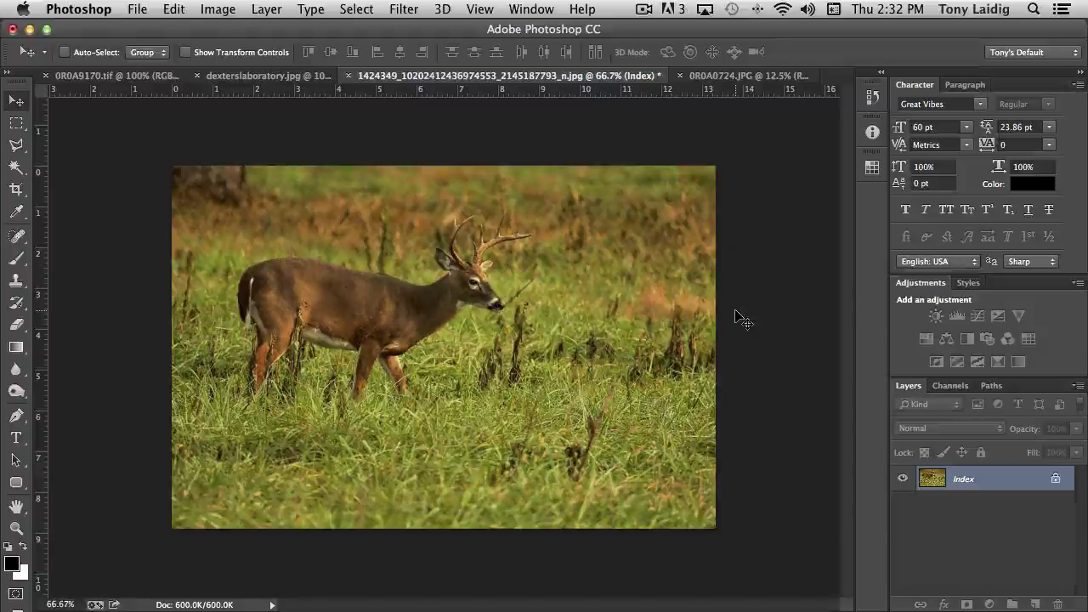
key(super+z)
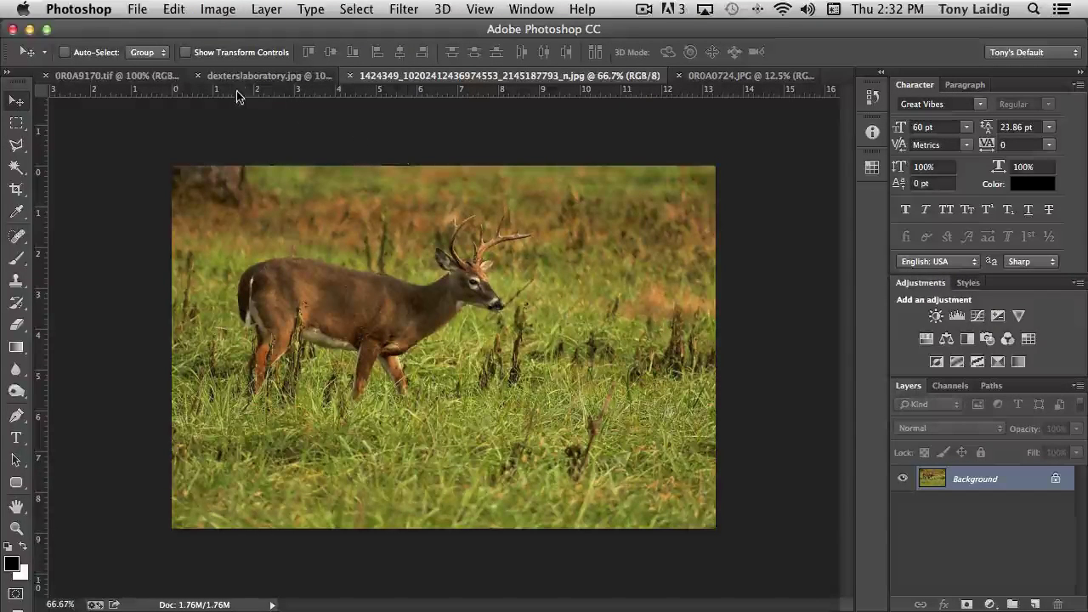
Convert the deer photo from RGB to CMYK Color, accepting the U.S. Web Coated (SWOP) v2 profile
click(218, 8)
mouse_move(255, 30)
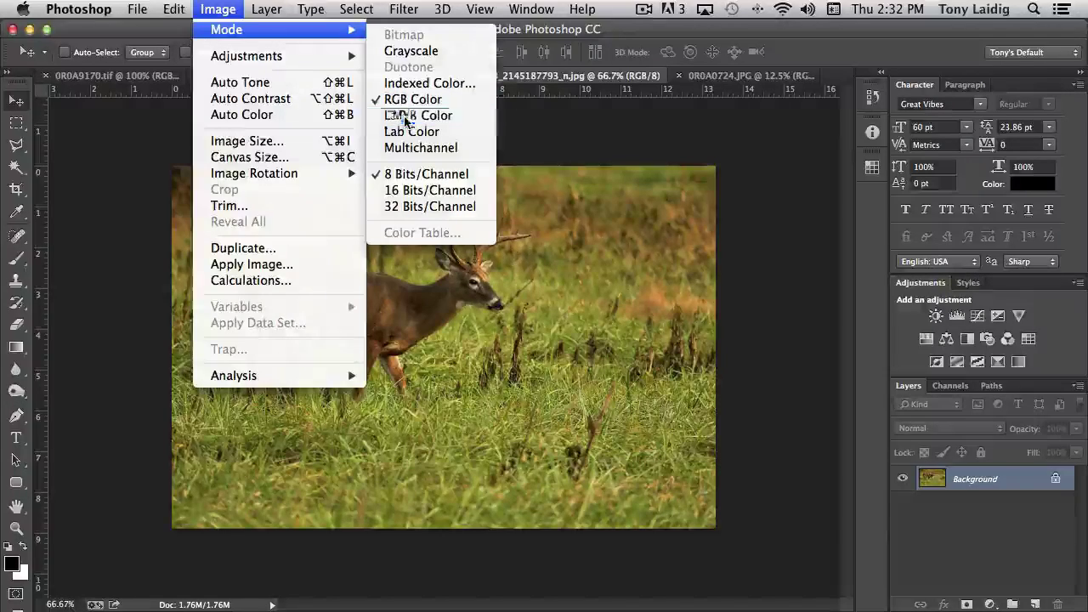
click(405, 117)
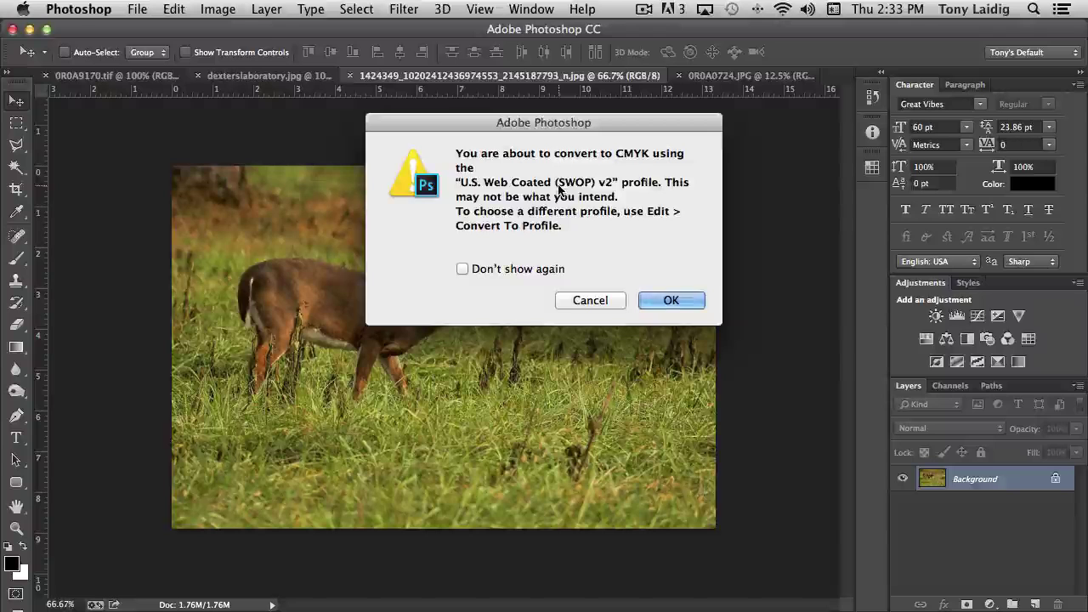
click(672, 301)
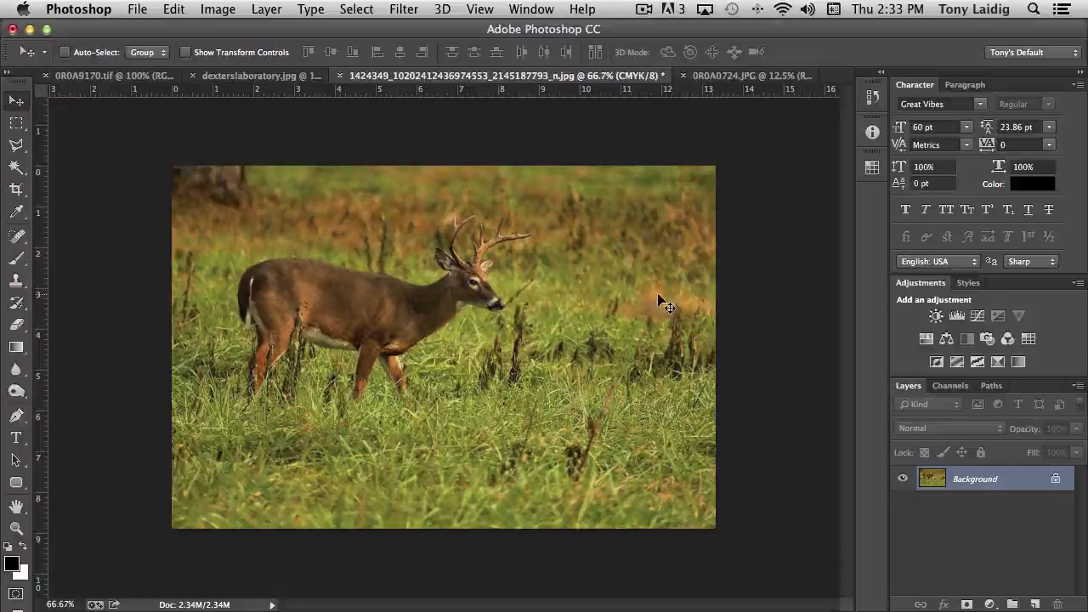
Try red e22a2a and bright green 48ef21 as foreground color, replacing the green with its suggested printable equivalent
click(11, 564)
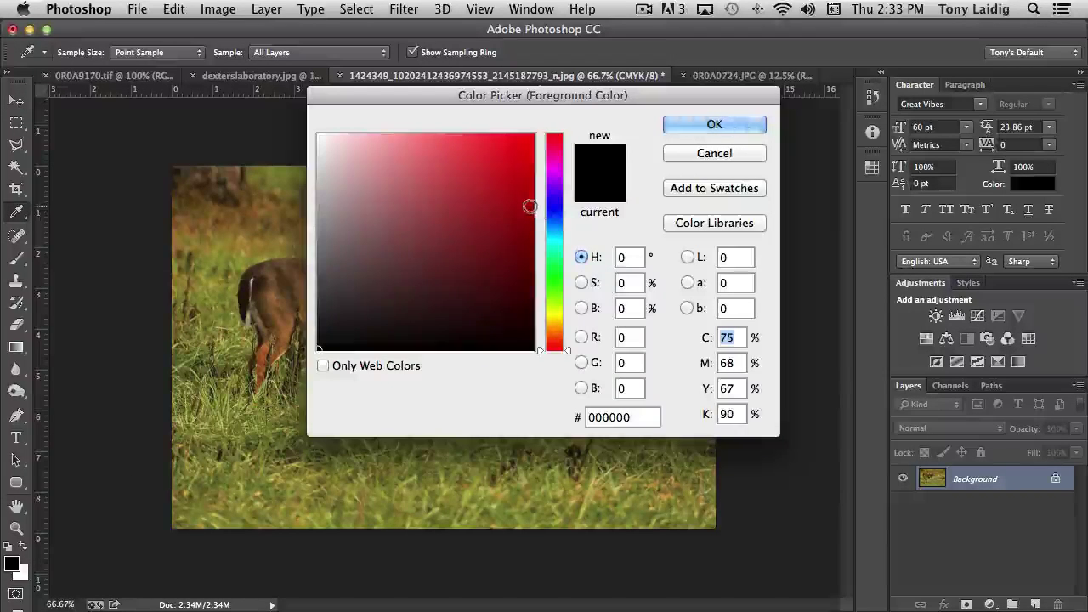
click(482, 177)
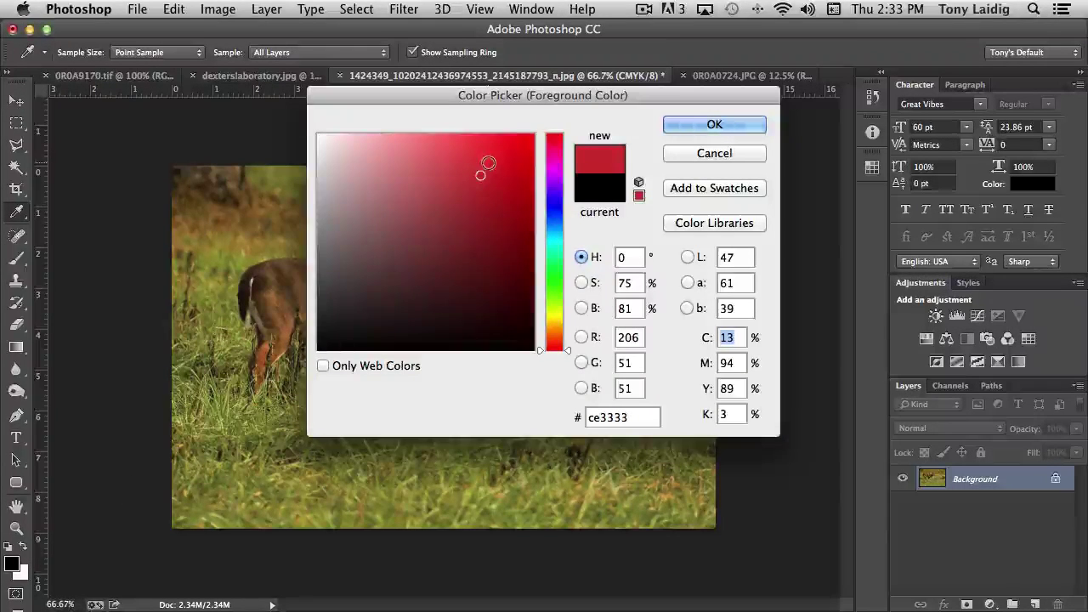
click(494, 158)
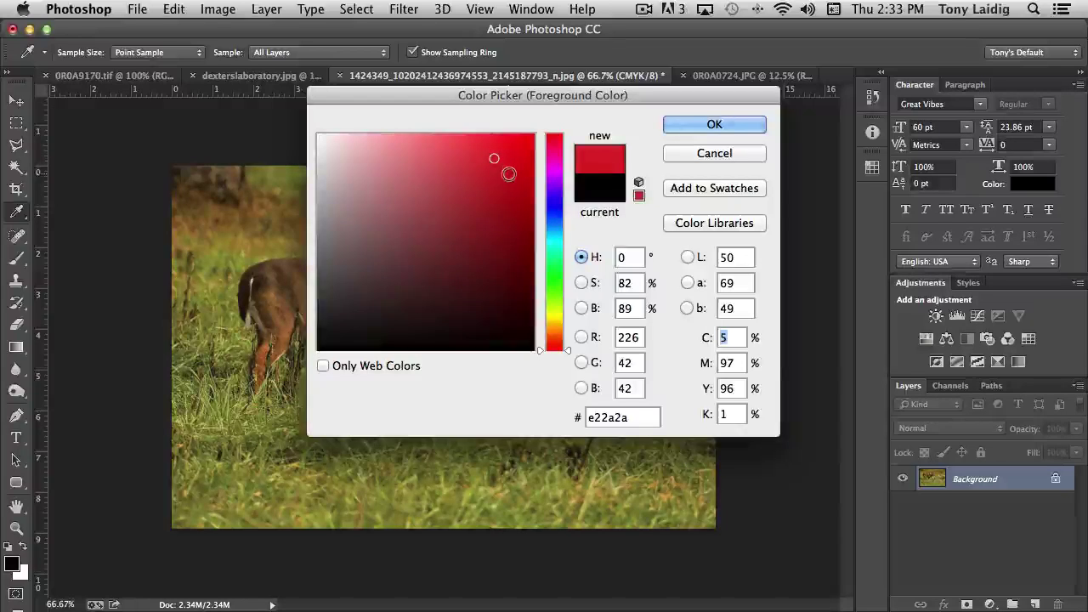
click(554, 285)
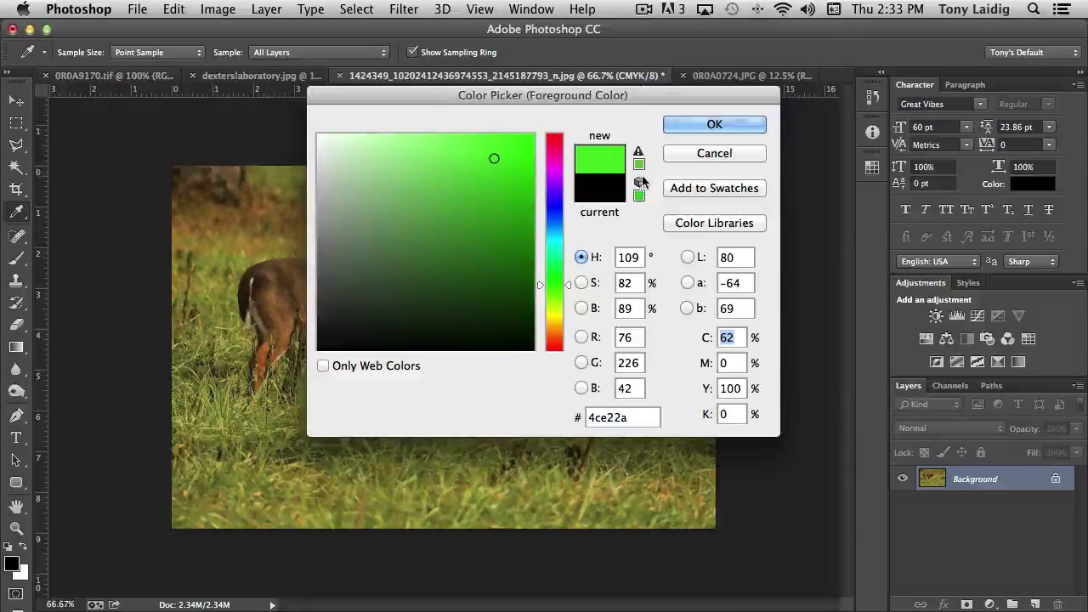
click(504, 147)
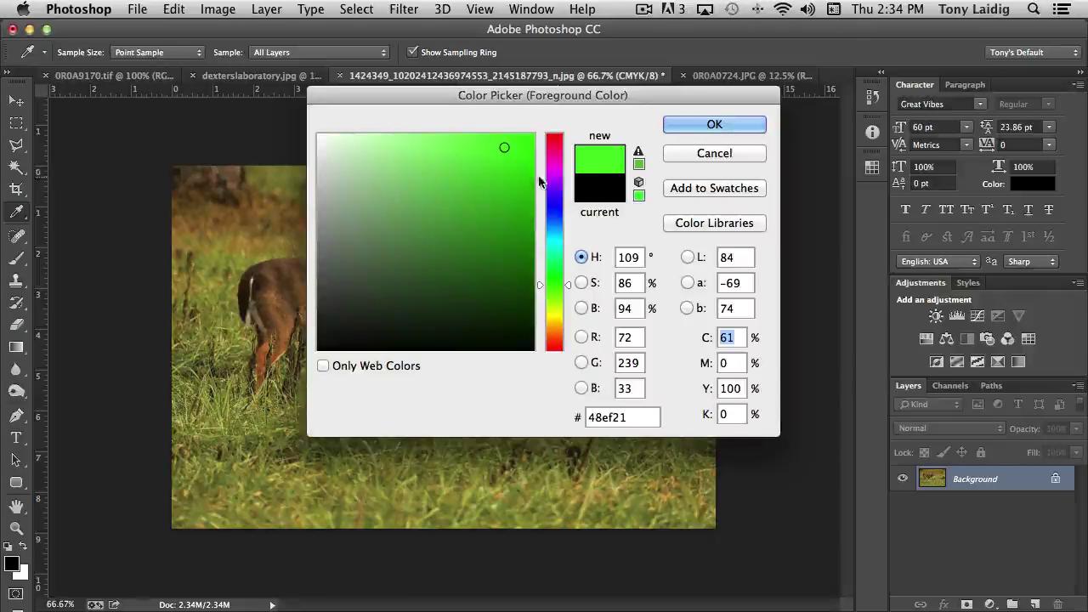
click(640, 165)
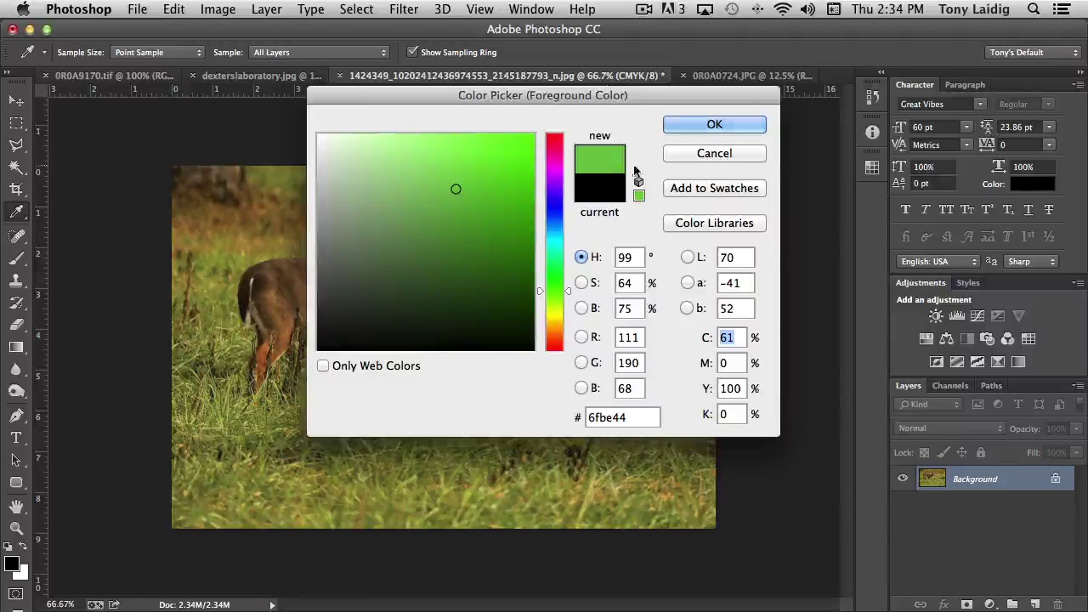
Try green 51bf16 and cyan shades up to 0bc5ed as foreground color, and discard the color choice
click(510, 188)
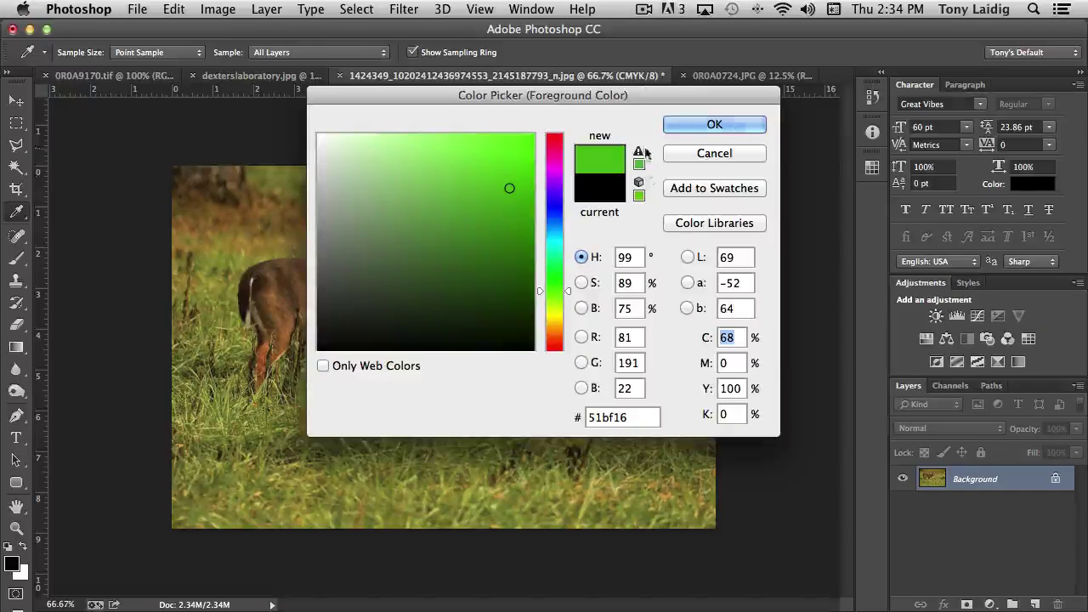
click(552, 234)
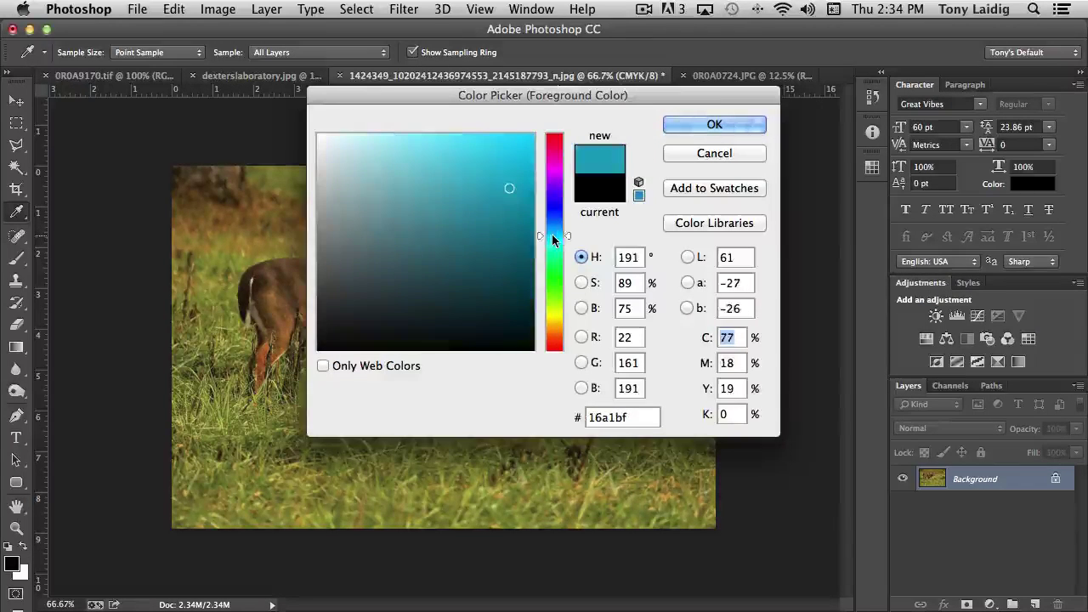
click(517, 158)
click(524, 142)
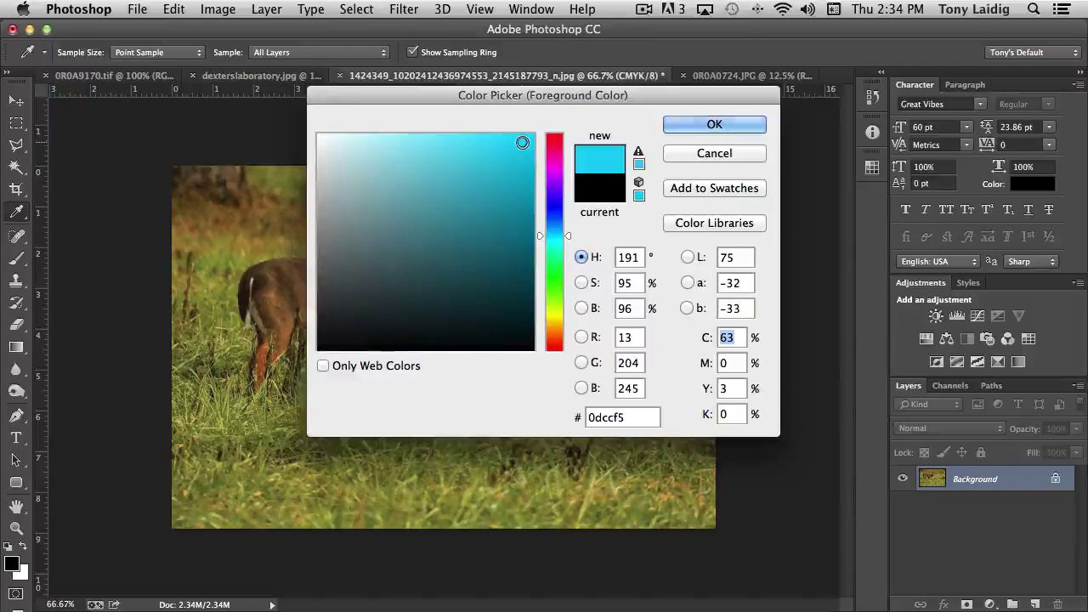
click(523, 148)
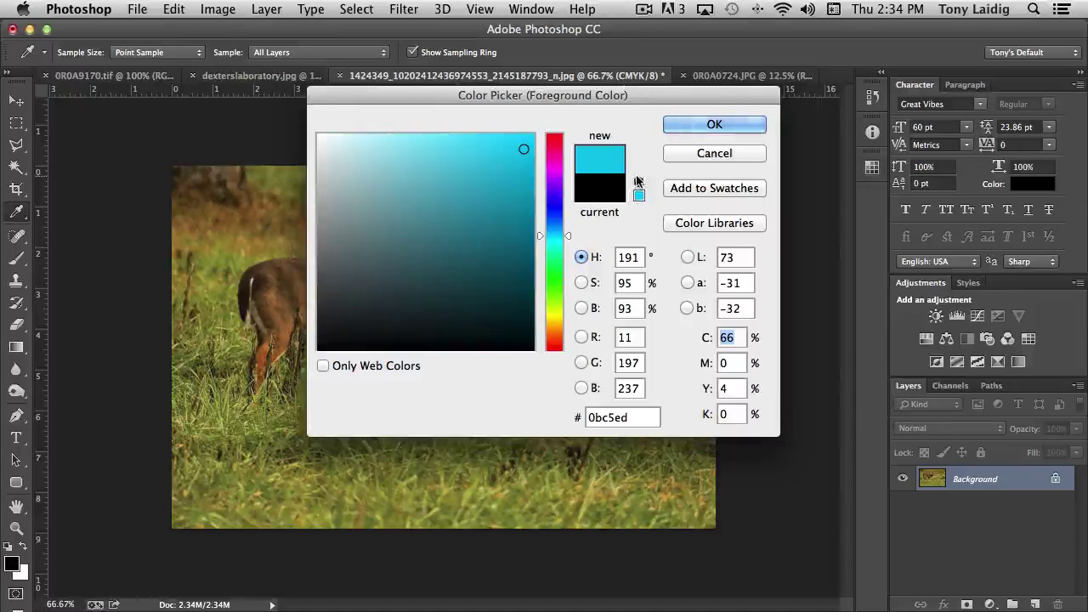
click(742, 158)
key(v)
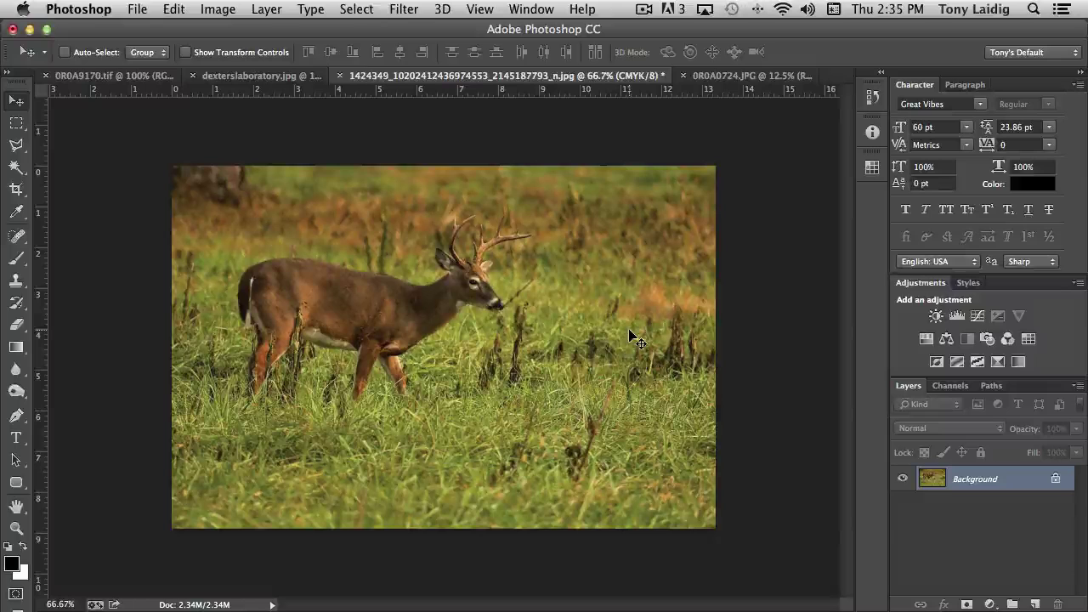
Convert the CMYK deer photo to Grayscale, discarding its color information
click(225, 10)
mouse_move(238, 31)
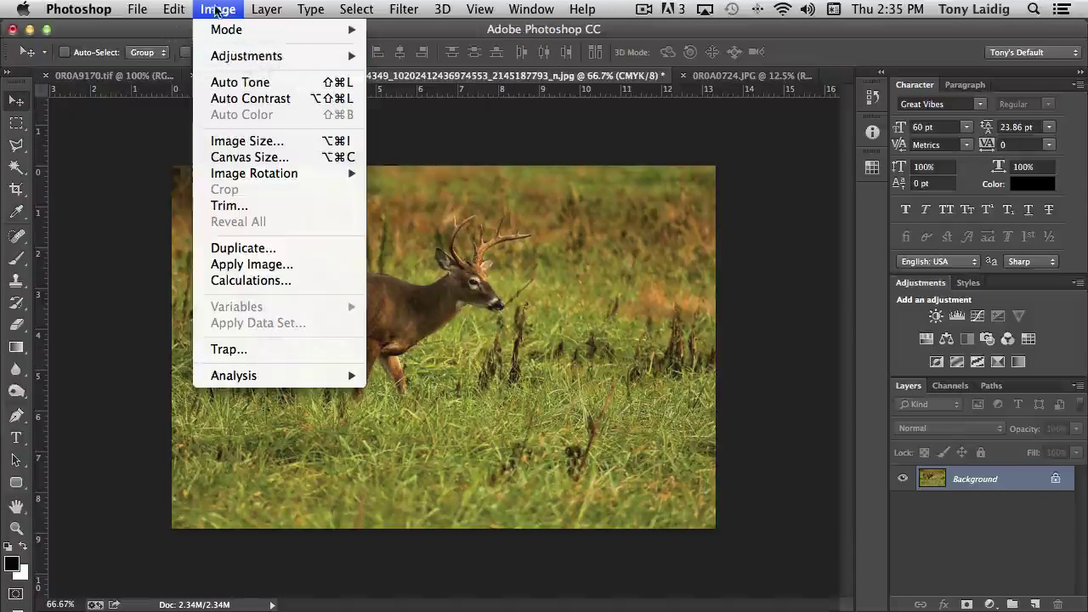
click(217, 11)
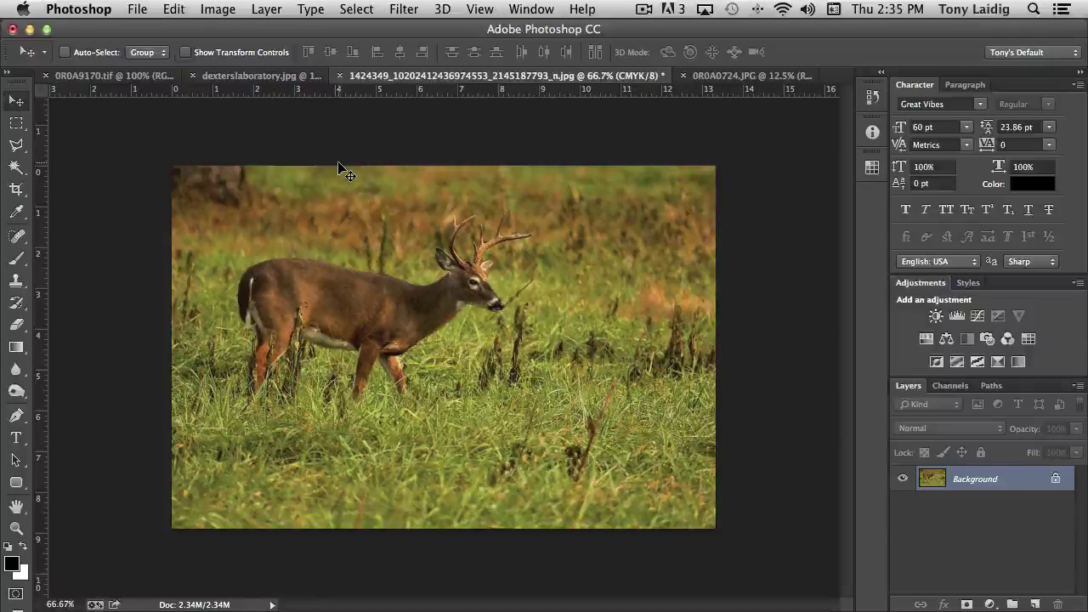
click(219, 10)
mouse_move(218, 34)
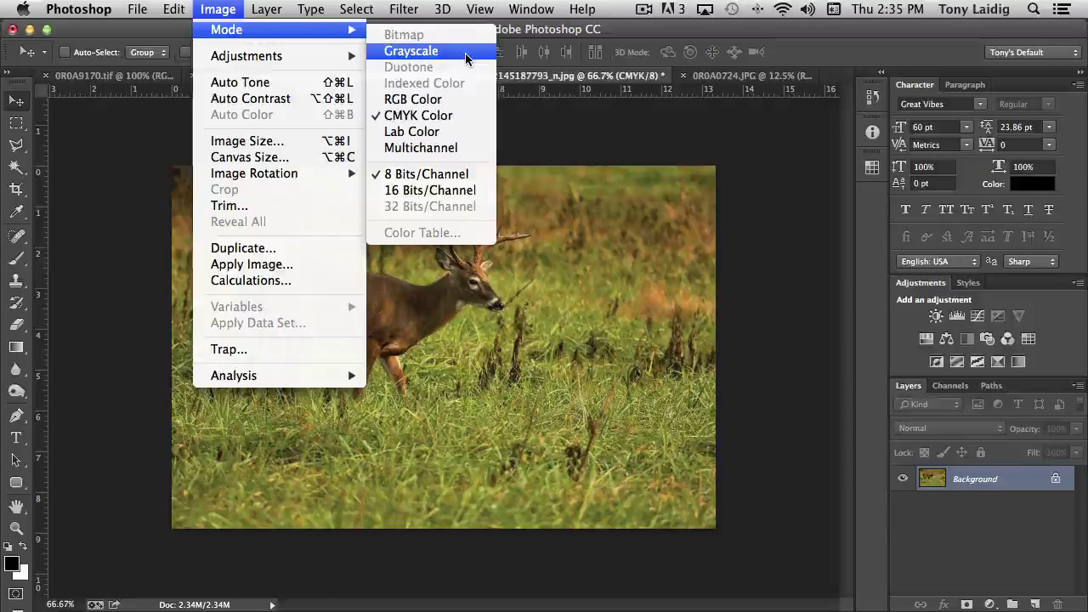
click(412, 51)
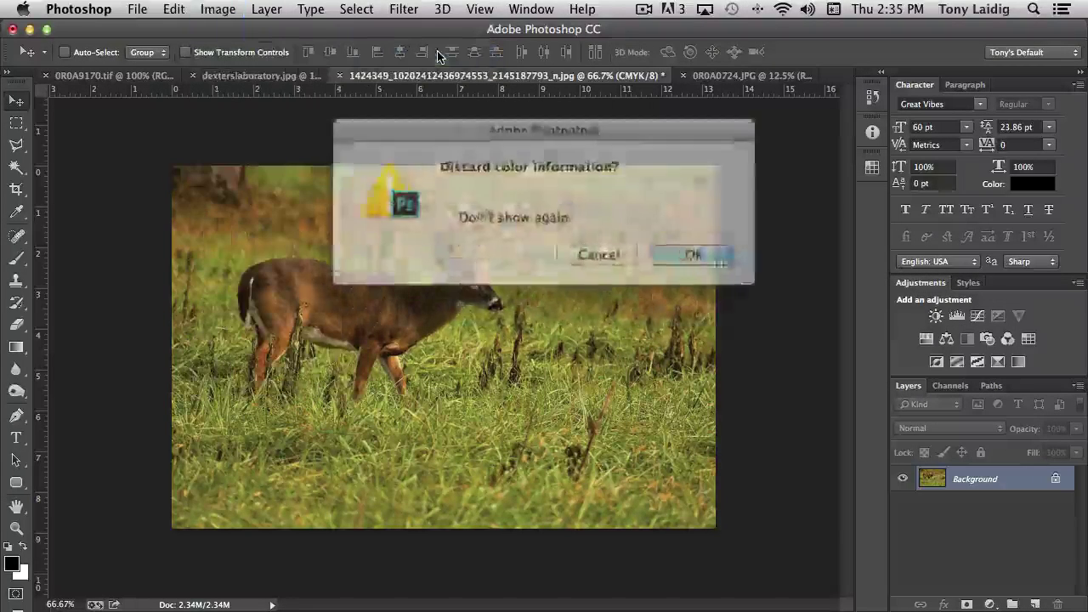
click(695, 247)
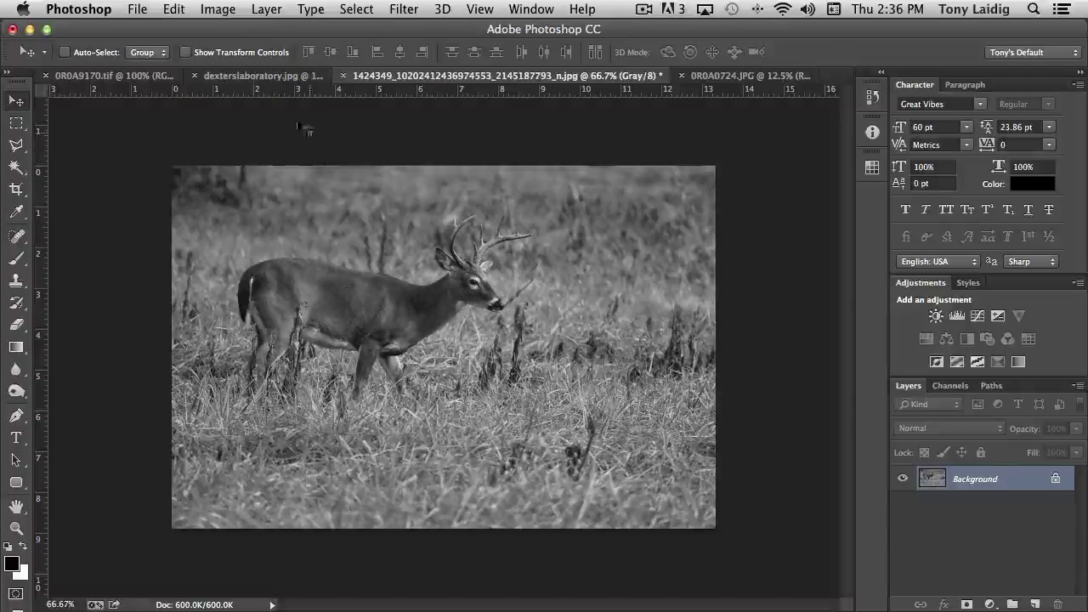
Convert the grayscale deer photo to Bitmap mode at 72 pixels/inch using the Diffusion Dither method
click(218, 11)
mouse_move(240, 30)
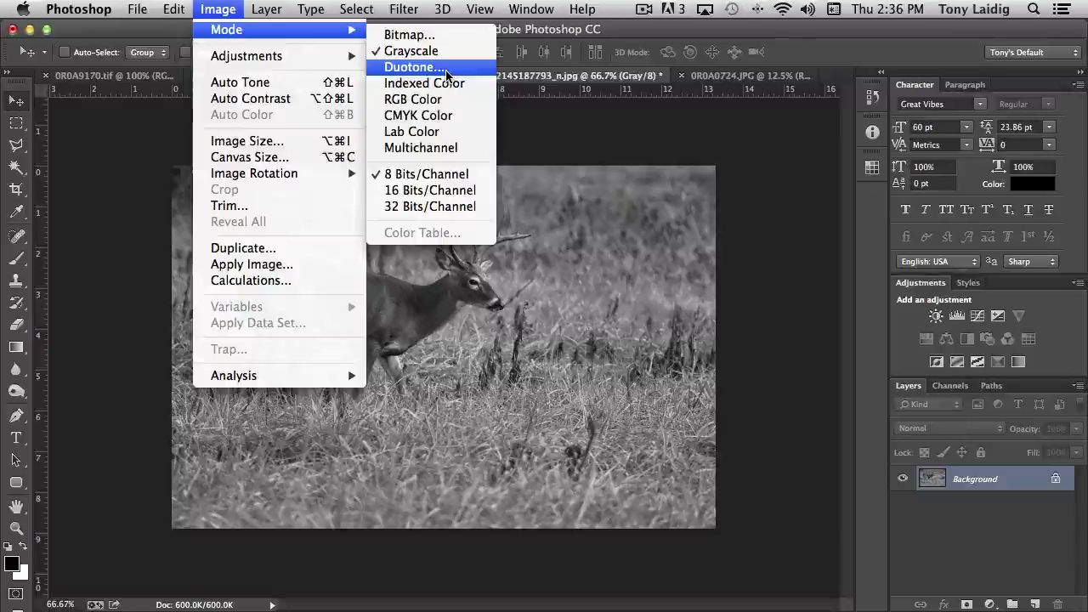
click(419, 37)
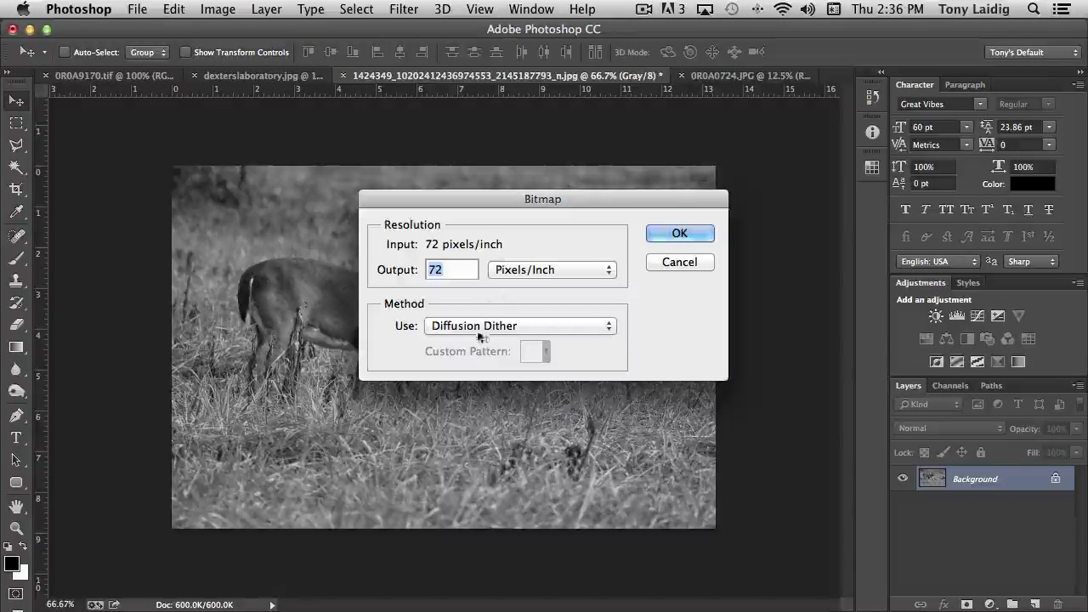
click(520, 330)
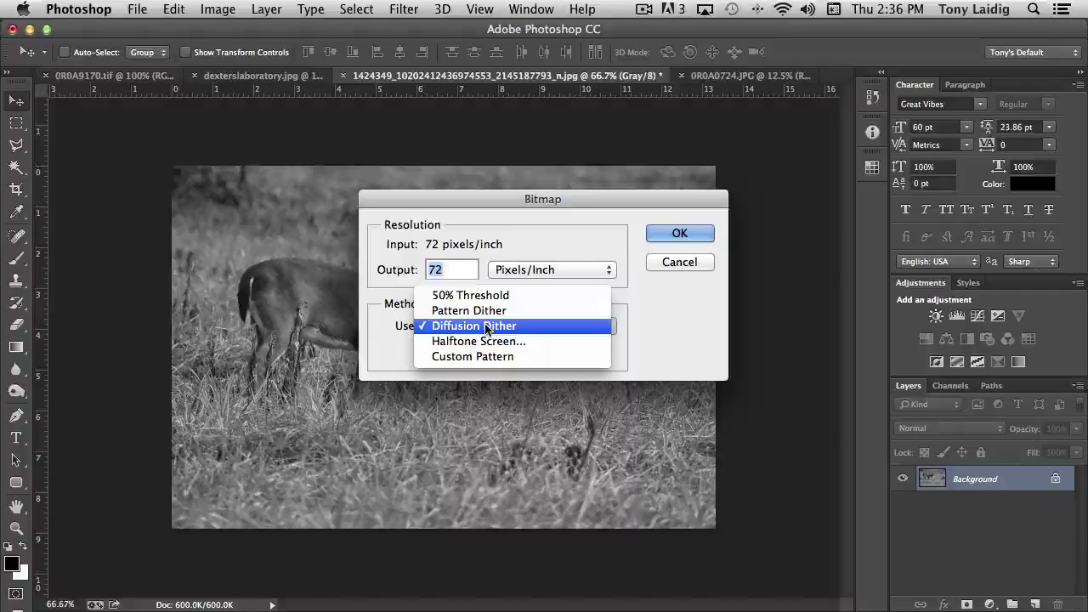
click(486, 327)
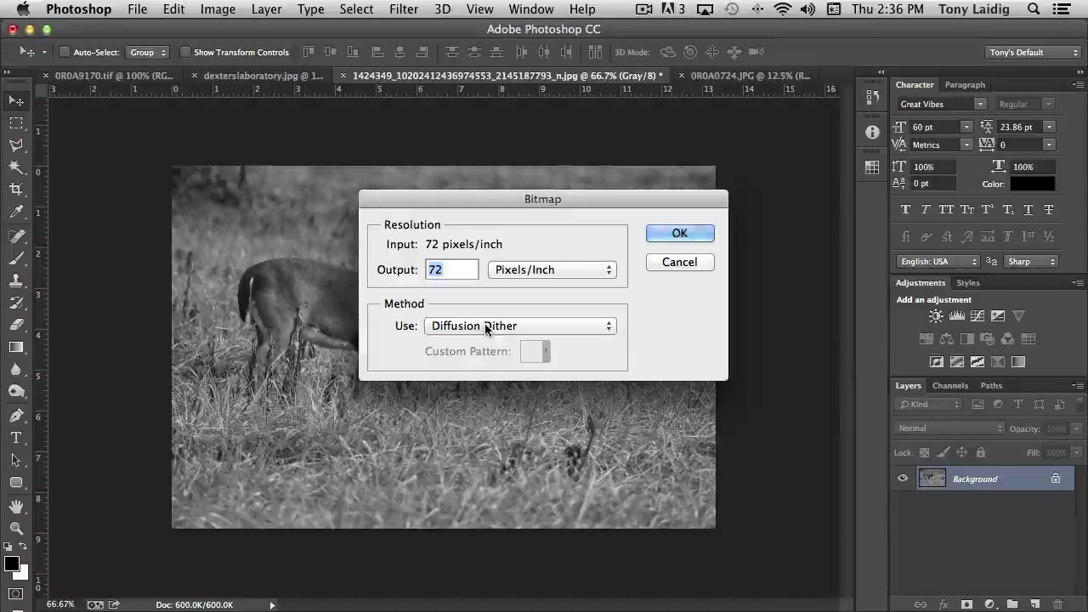
click(677, 237)
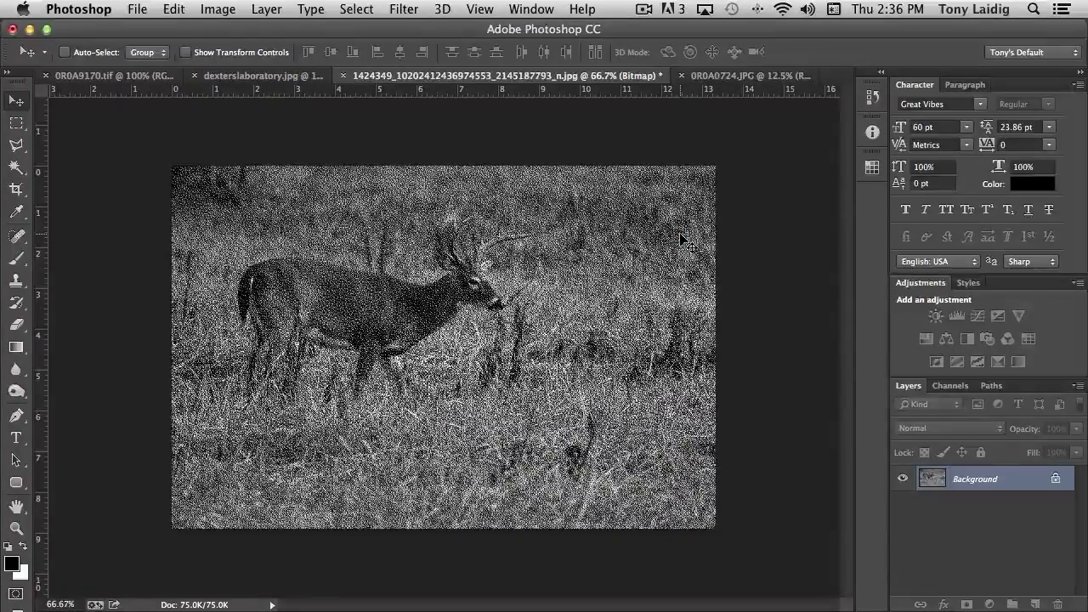
Examine the dither pattern of the bitmap deer photo up close, and undo the Bitmap conversion
key(super+equal)
key(super+equal)
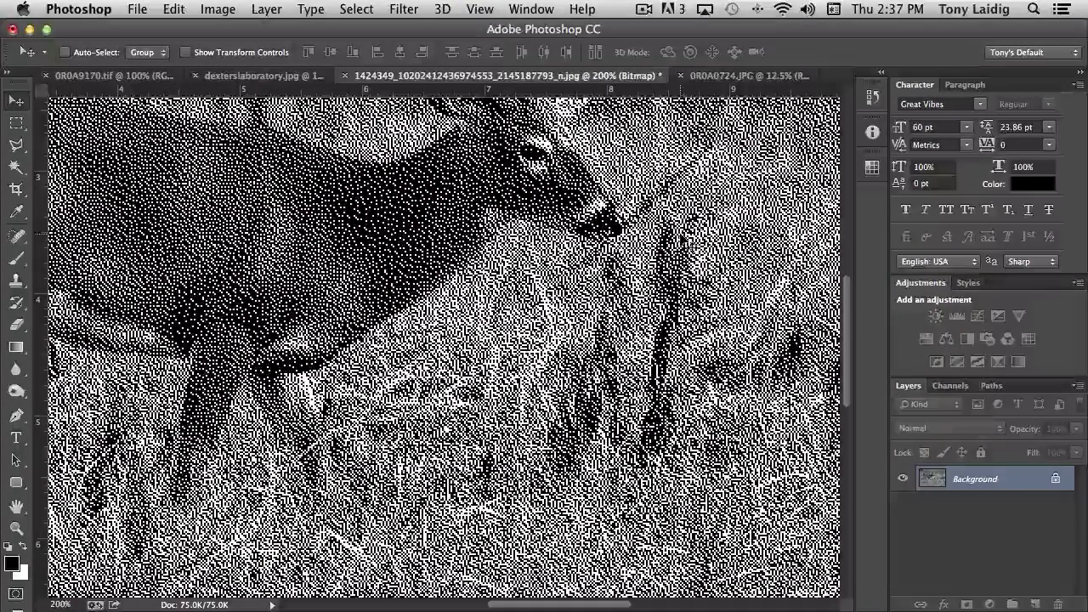
key(super+minus)
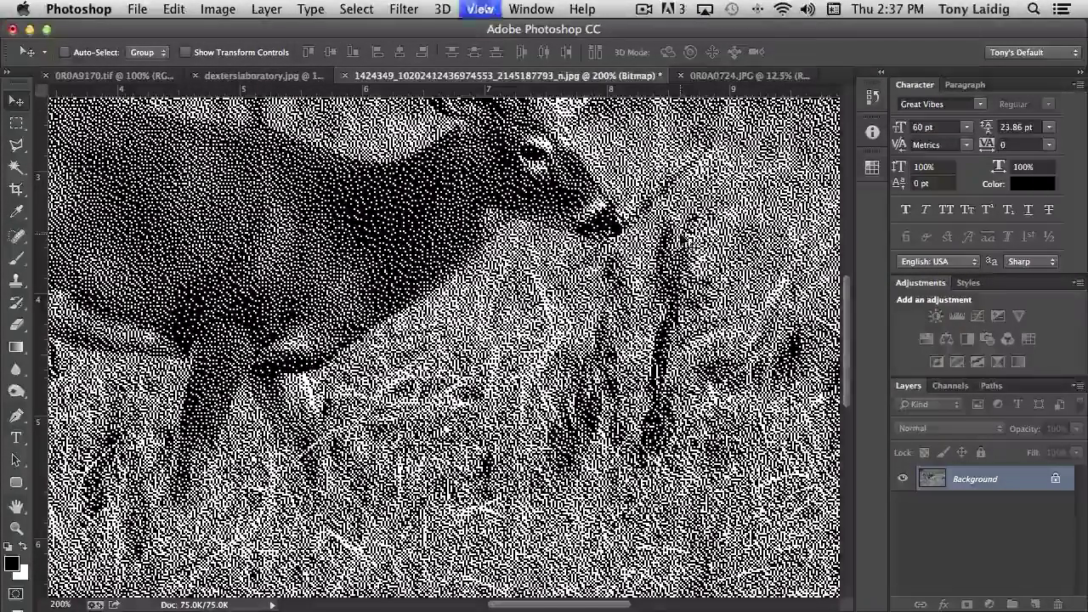
key(super+minus)
key(super+plus)
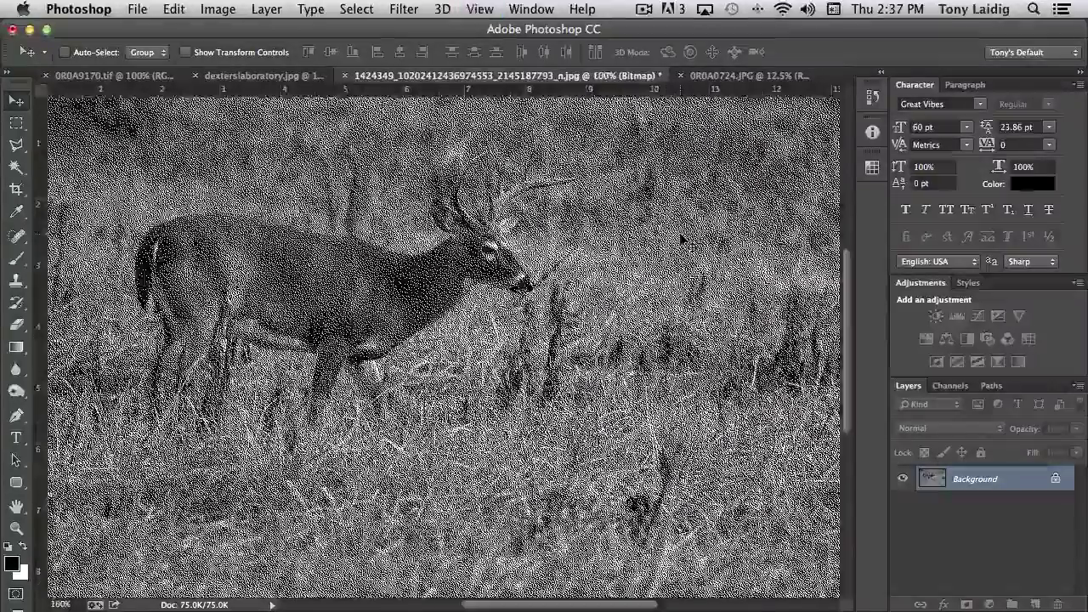
key(super+z)
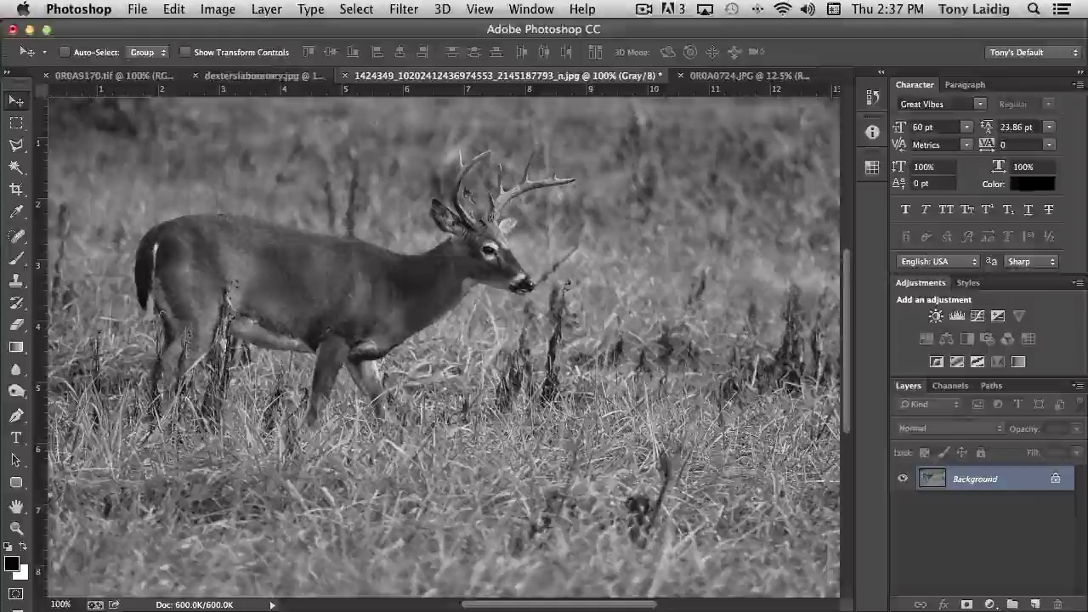
Start a Duotone conversion of the grayscale deer photo and set the ink type to Duotone
click(218, 9)
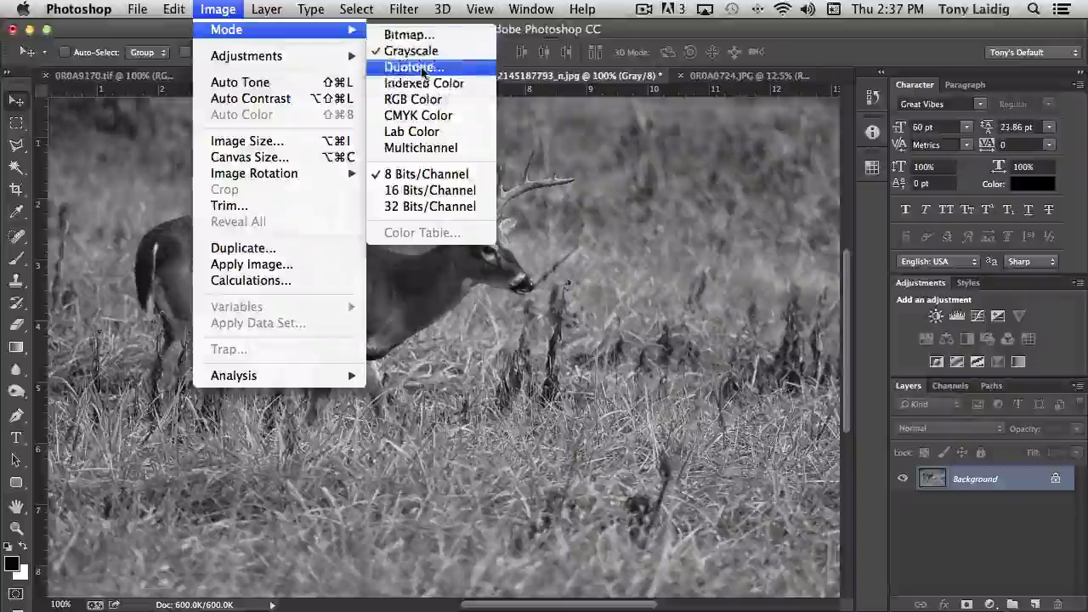
click(420, 67)
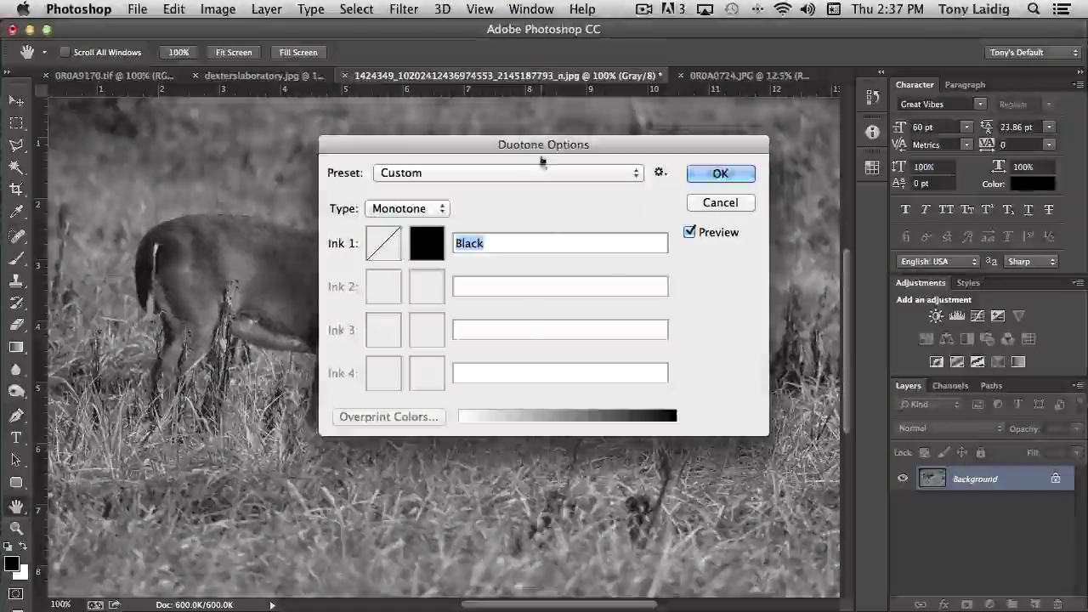
drag(545, 147, 754, 206)
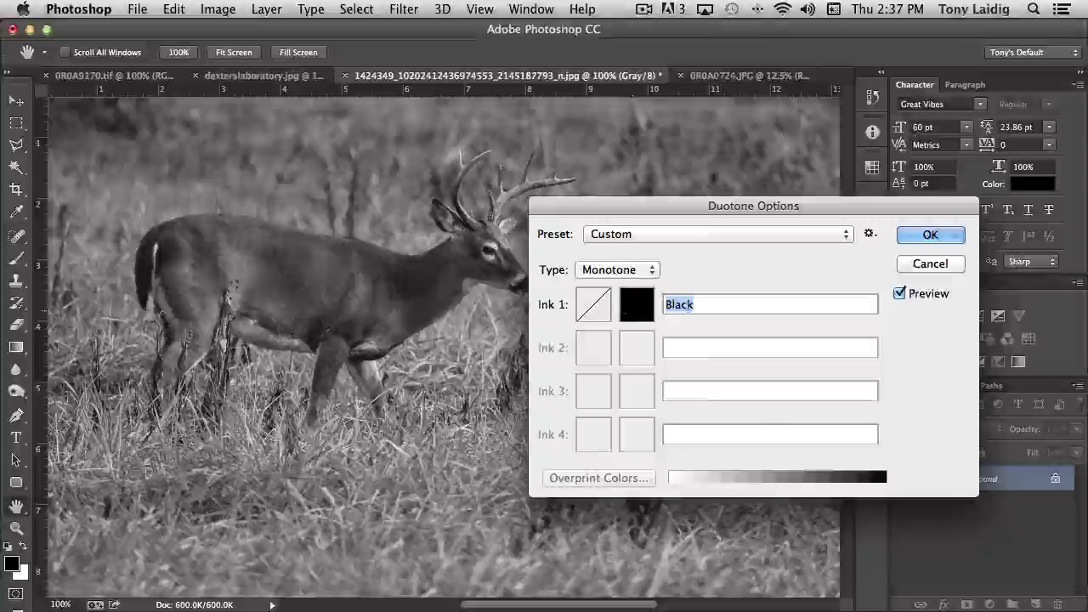
click(636, 271)
click(627, 285)
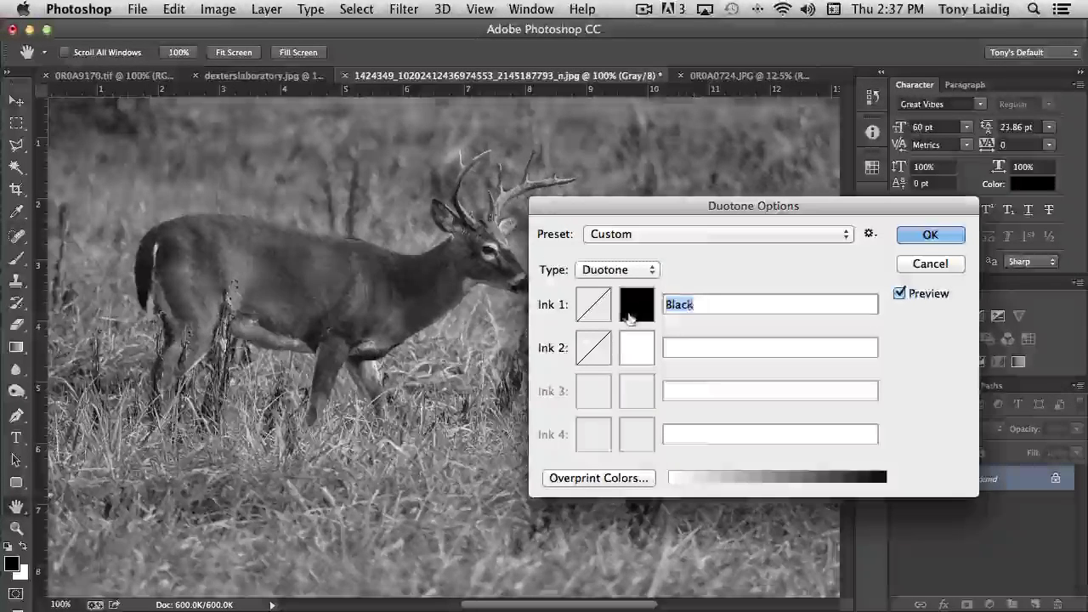
Set the Ink 2 color to olive-gold 847124, keeping the deer unobstructed for preview
click(636, 348)
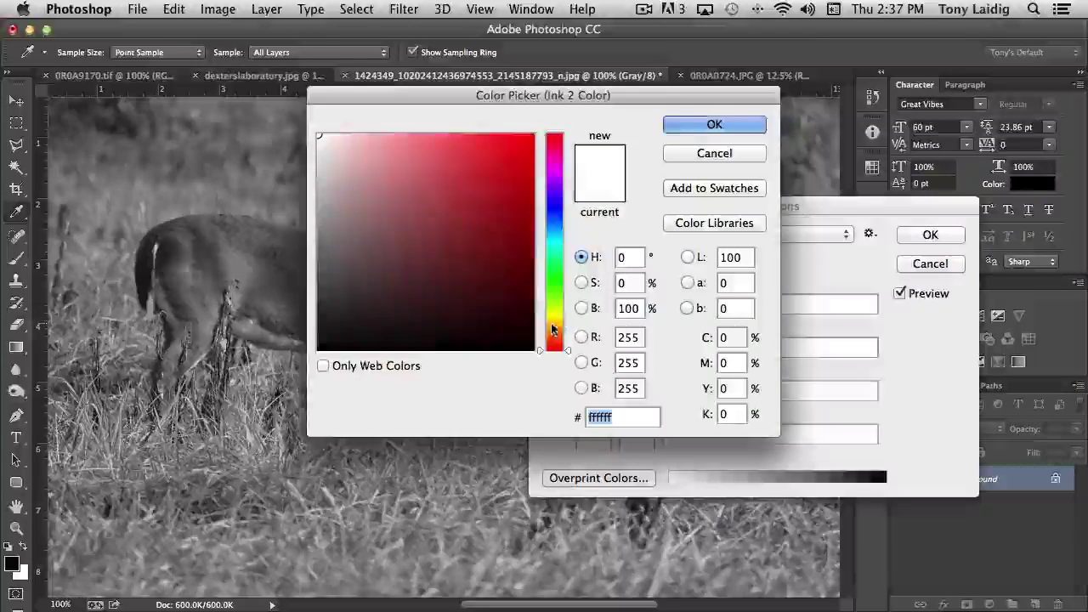
click(553, 321)
click(475, 238)
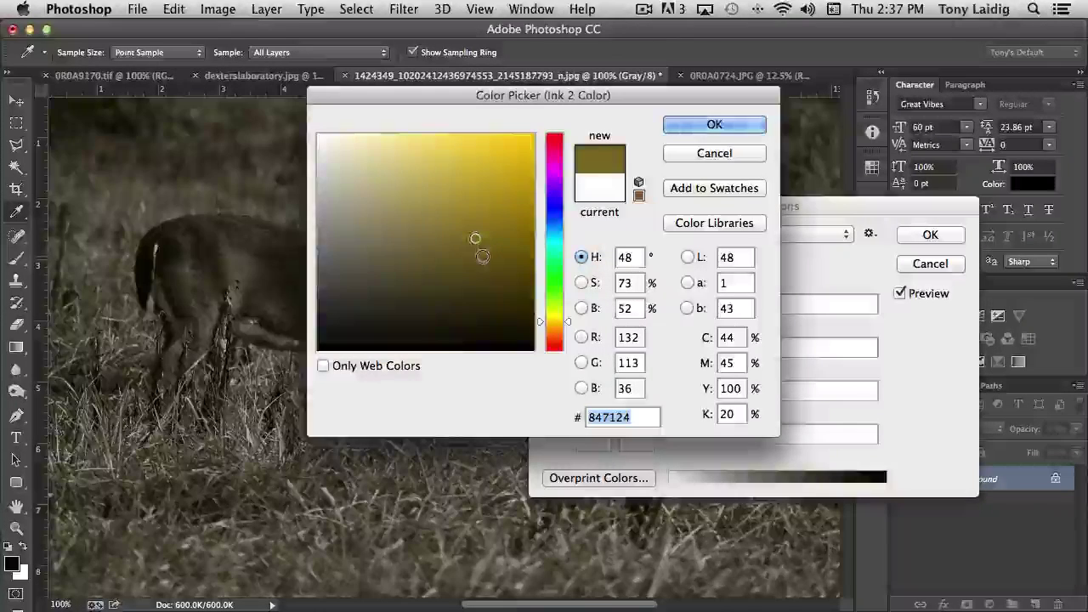
click(729, 125)
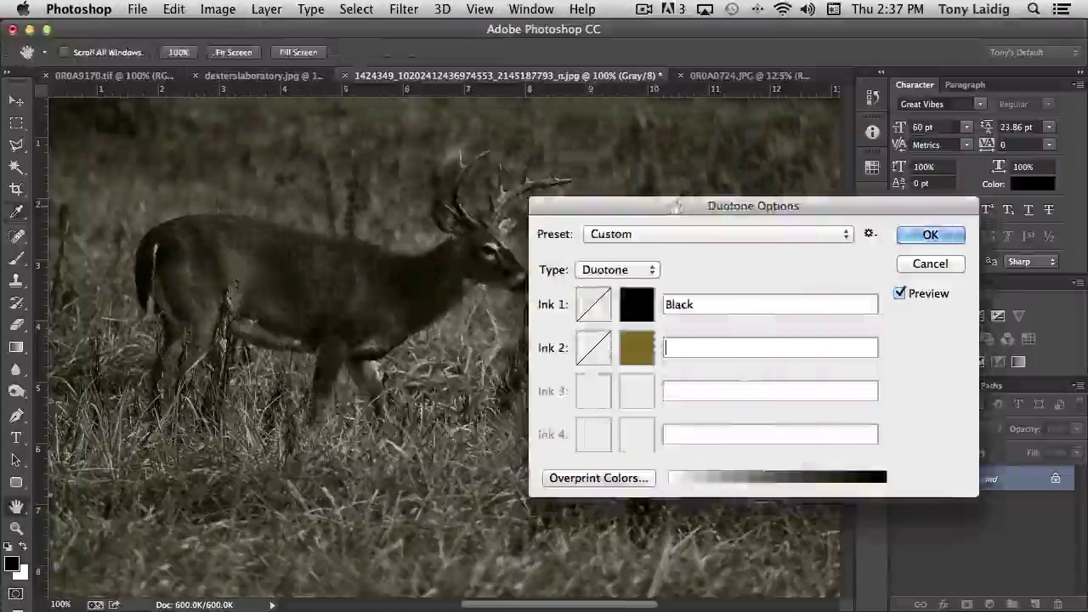
mouse_move(665, 209)
mouse_down()
mouse_move(813, 160)
mouse_move(822, 138)
mouse_up()
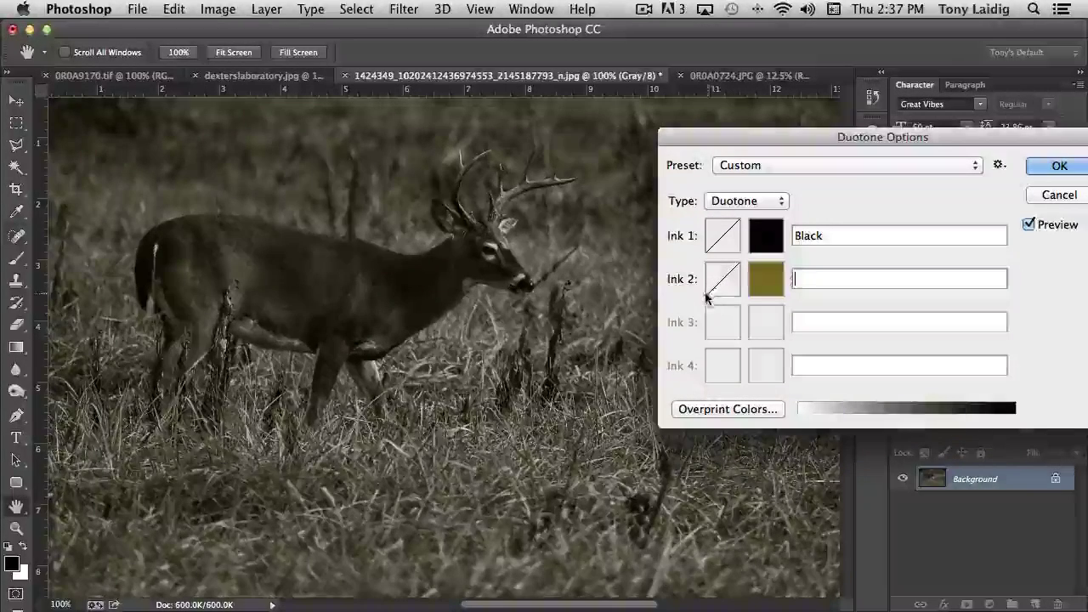
Try Ink 2 duotone curve values of 63.1, 66.3 and 46.3% at the 50% point and 41.3% at 40%, and discard the curve
click(723, 284)
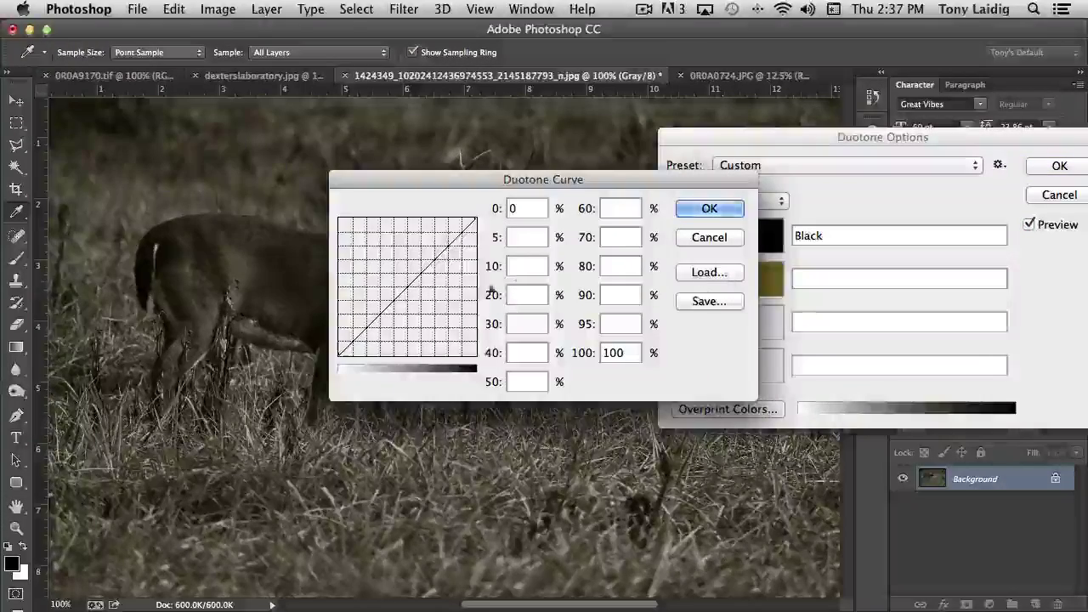
drag(532, 180, 785, 312)
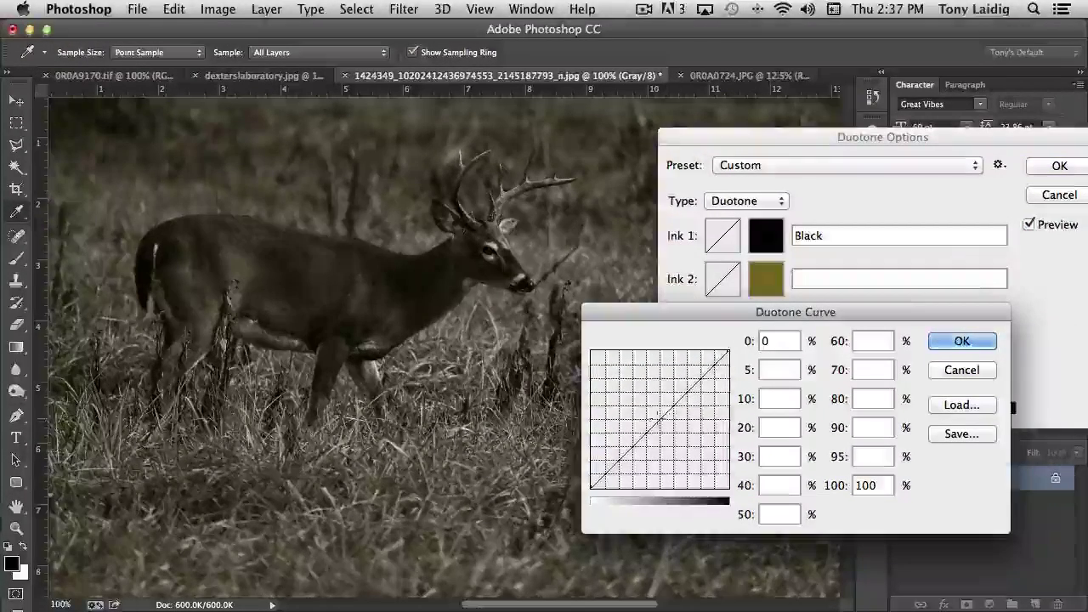
drag(651, 423, 644, 396)
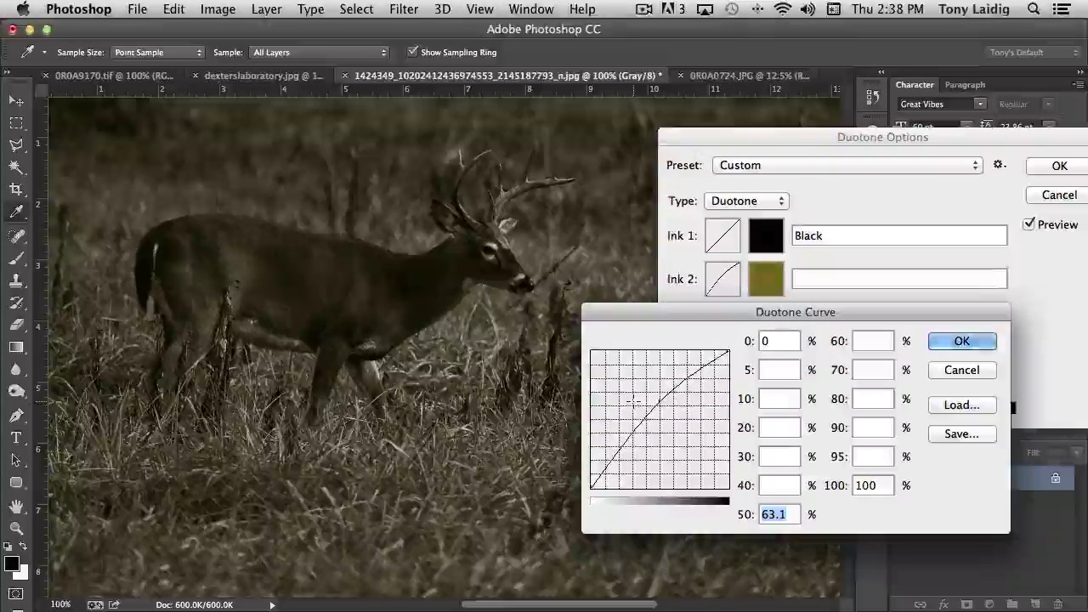
drag(660, 400, 649, 395)
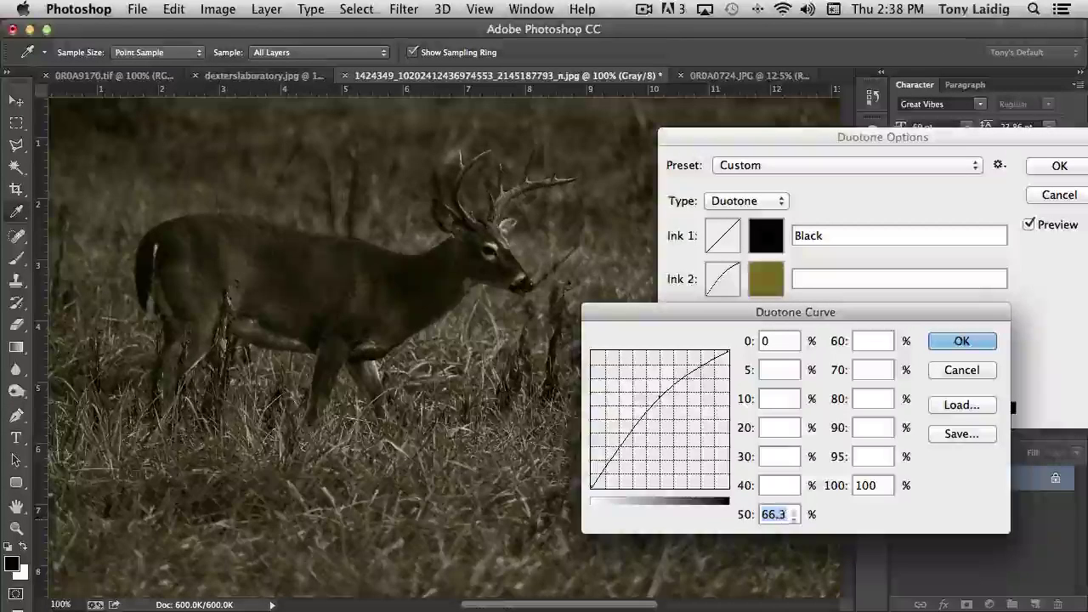
drag(658, 401, 648, 431)
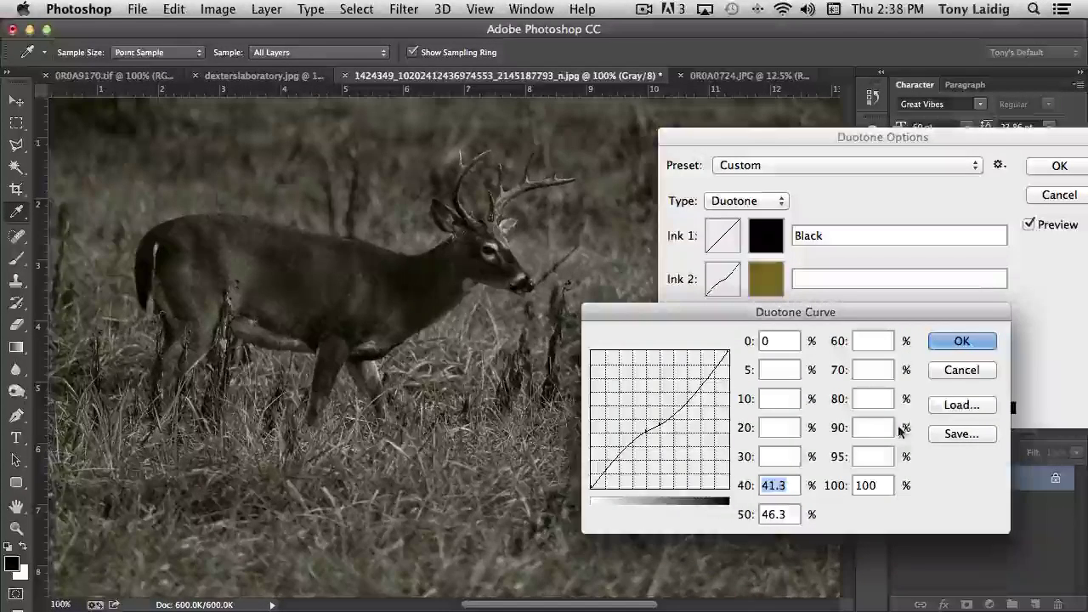
click(963, 375)
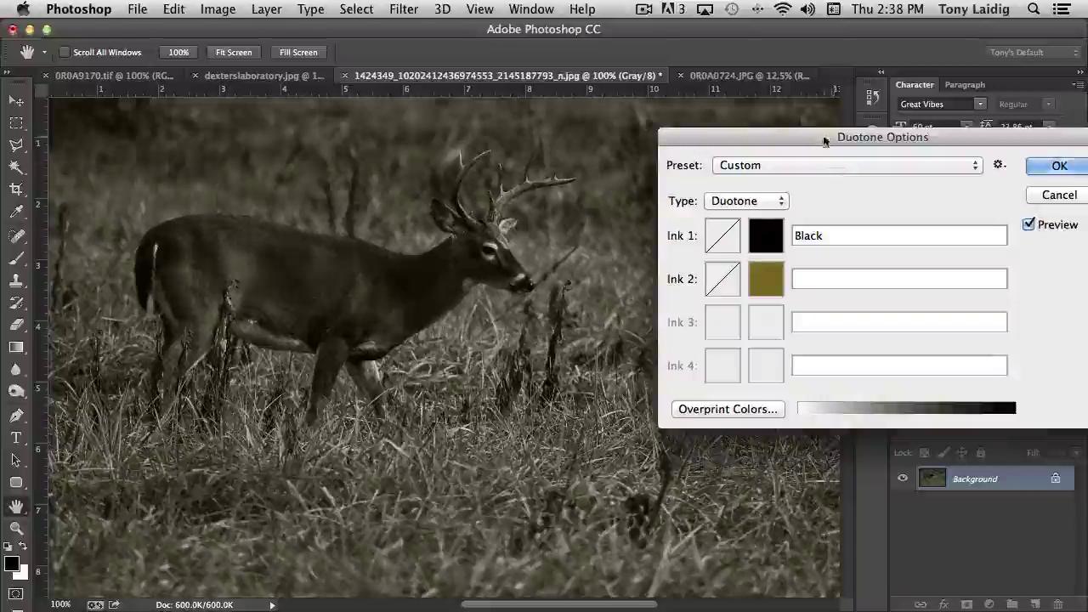
Try the duotone presets Warm Gray 8 bl 3 and Warm Gray 11 bl 2 on the deer photo
drag(826, 140, 736, 134)
click(743, 159)
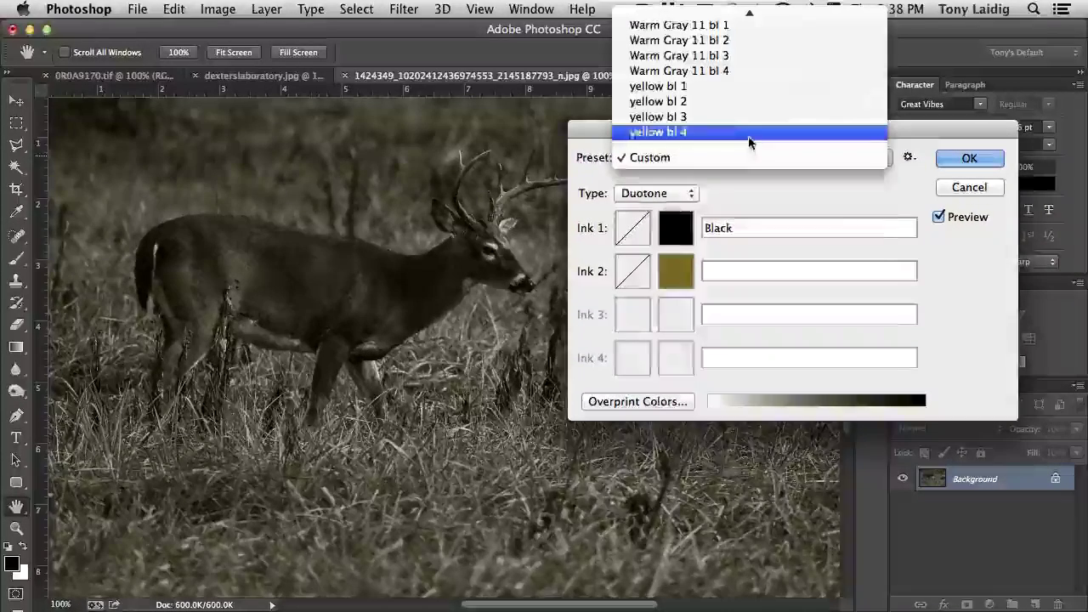
scroll(751, 141, up, 6)
scroll(753, 139, up, 3)
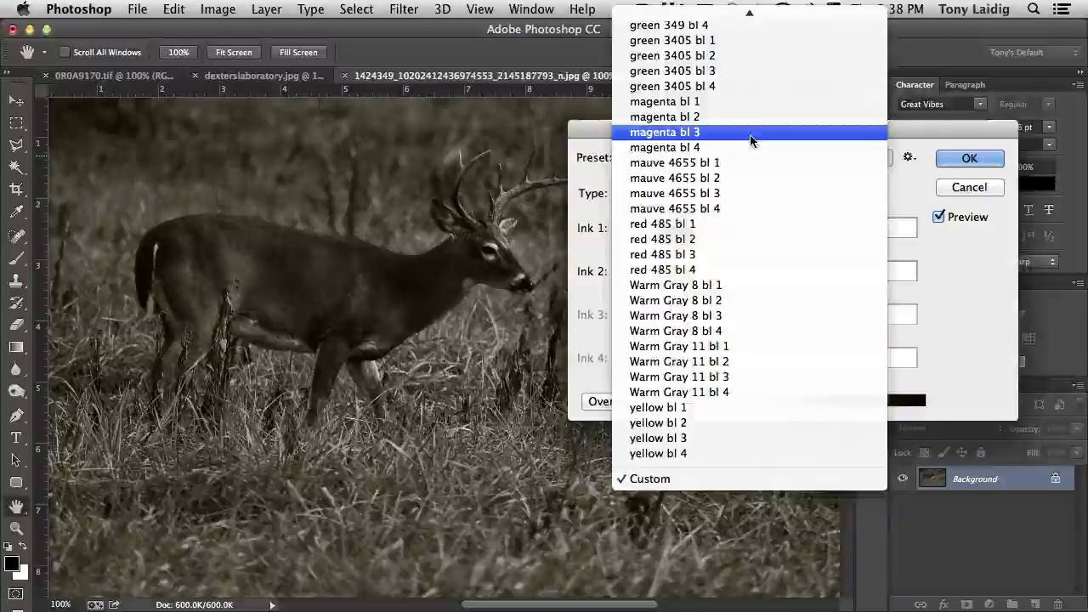
click(713, 316)
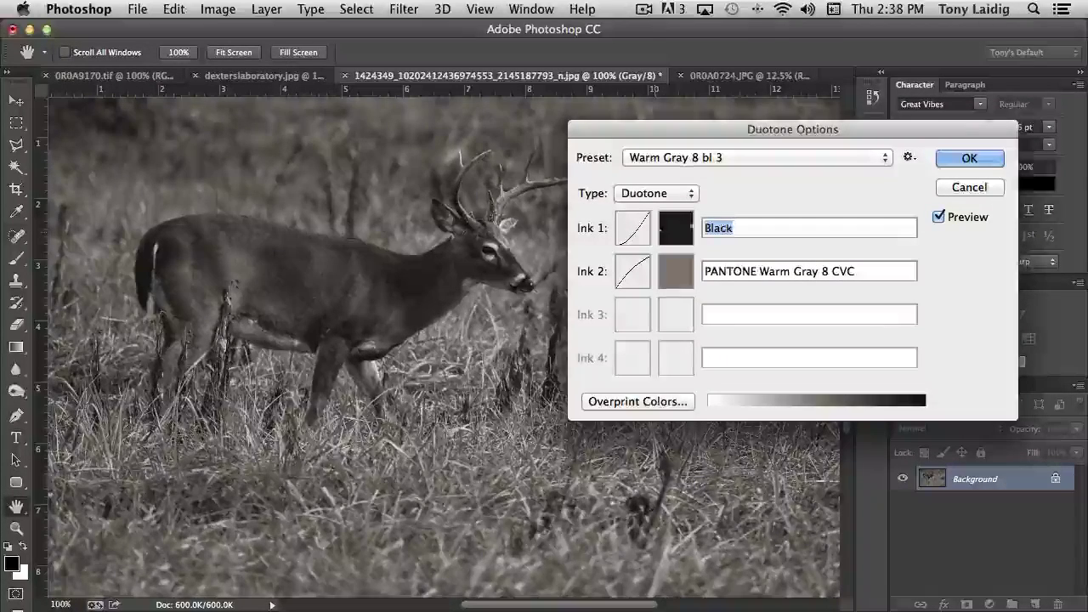
click(730, 156)
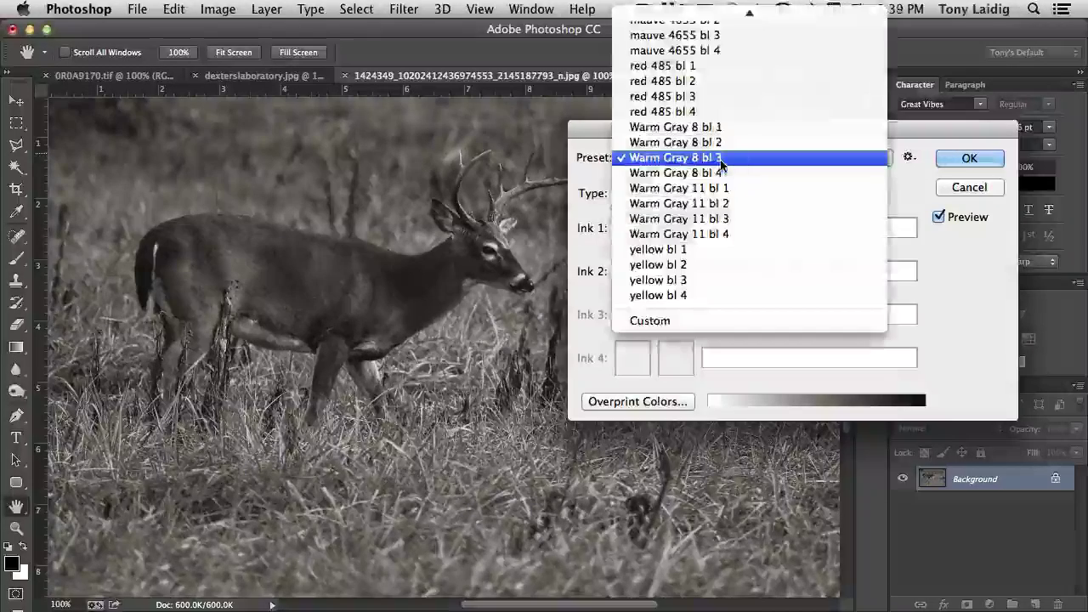
click(717, 207)
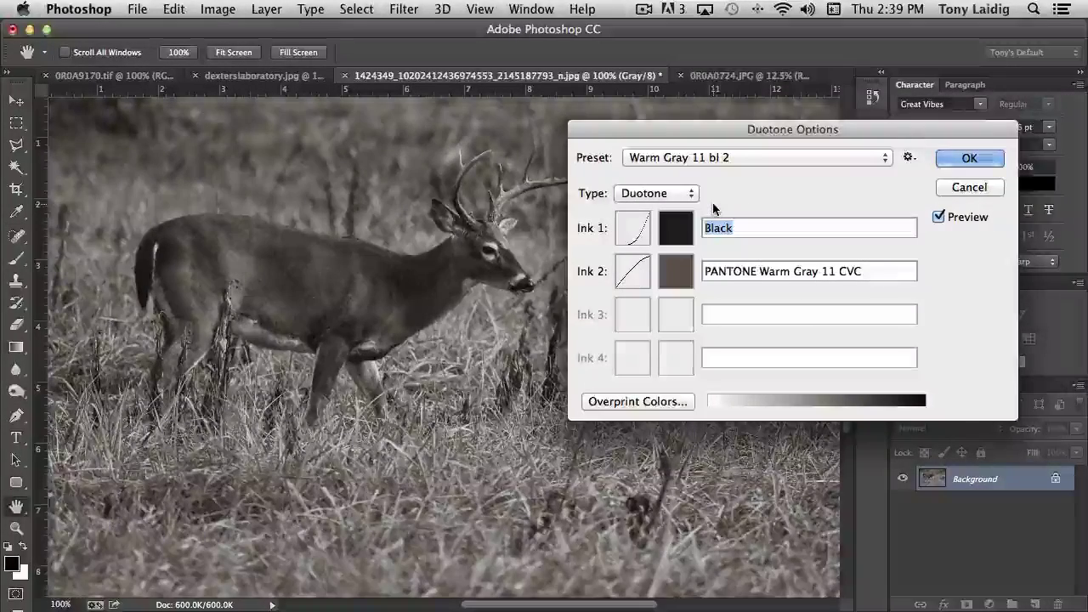
Preview the deer photo with the magenta bl 3 and green 3405 bl 2 duotone presets
click(718, 164)
scroll(680, 187, up, 5)
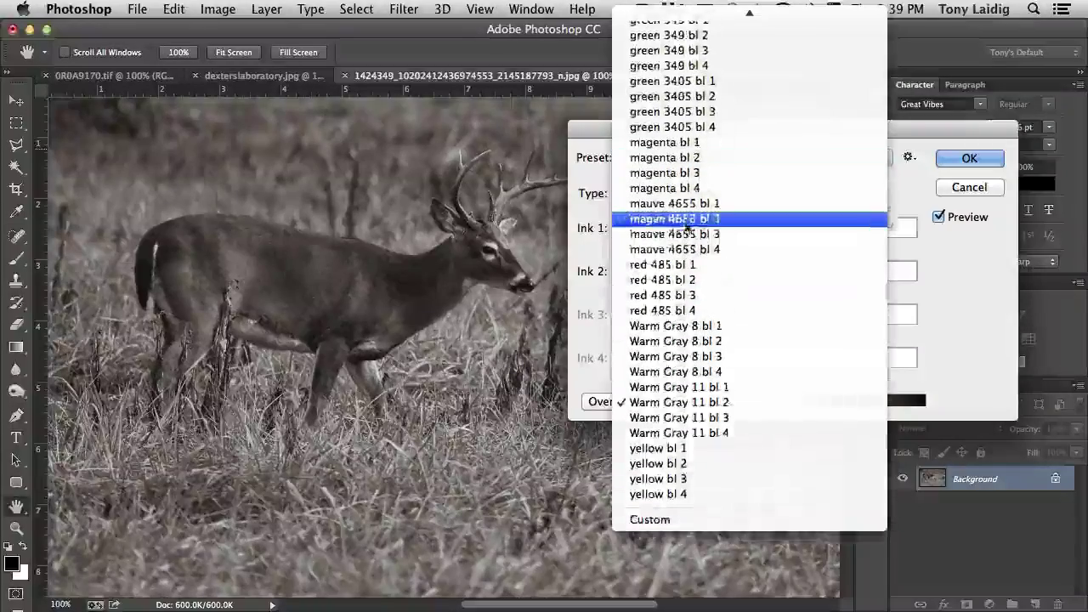
click(672, 174)
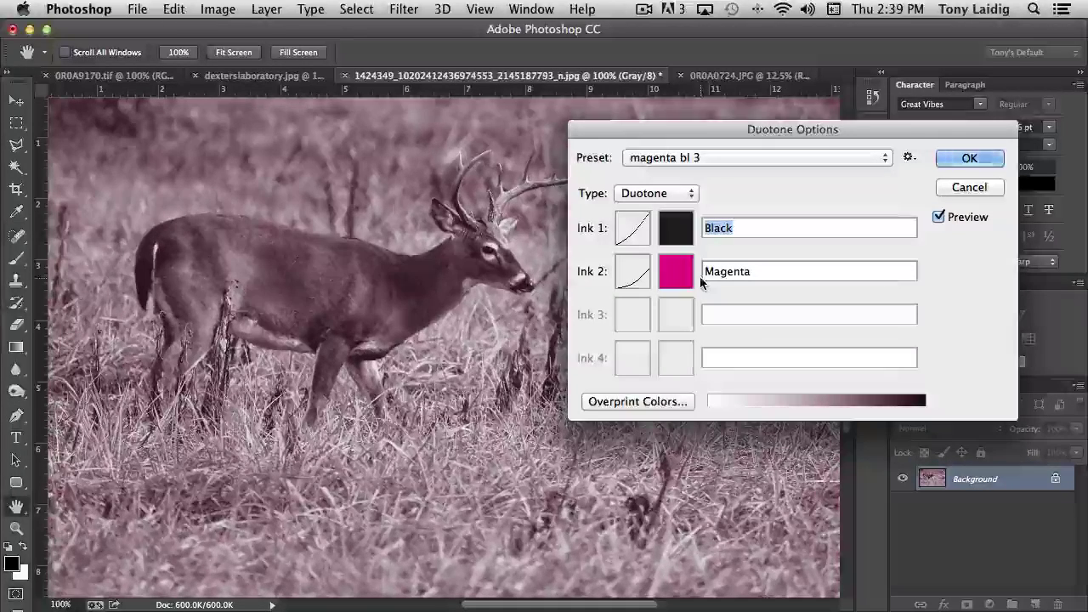
click(697, 157)
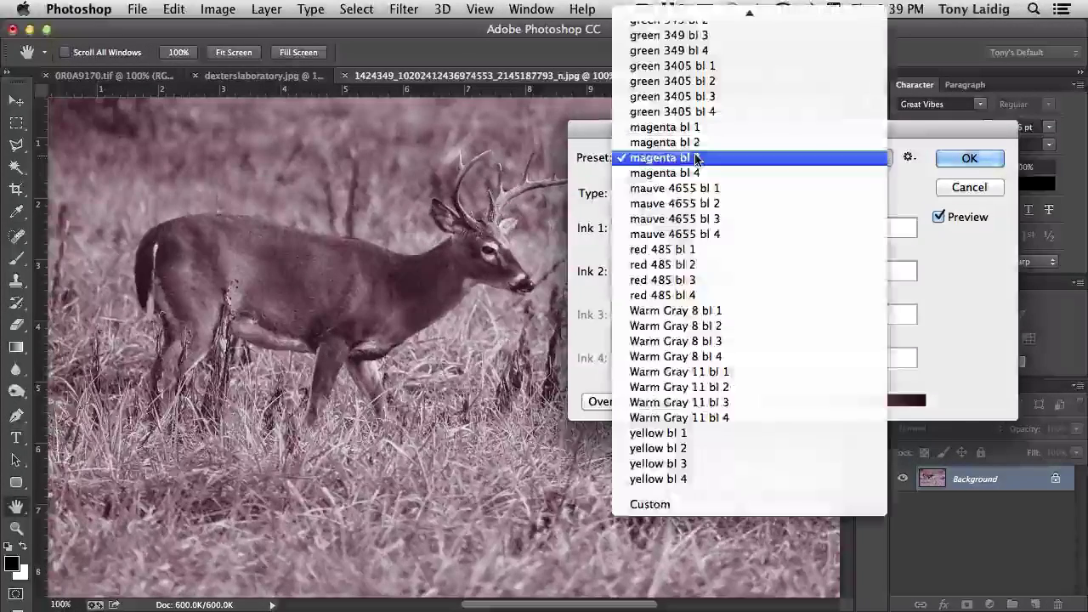
click(674, 81)
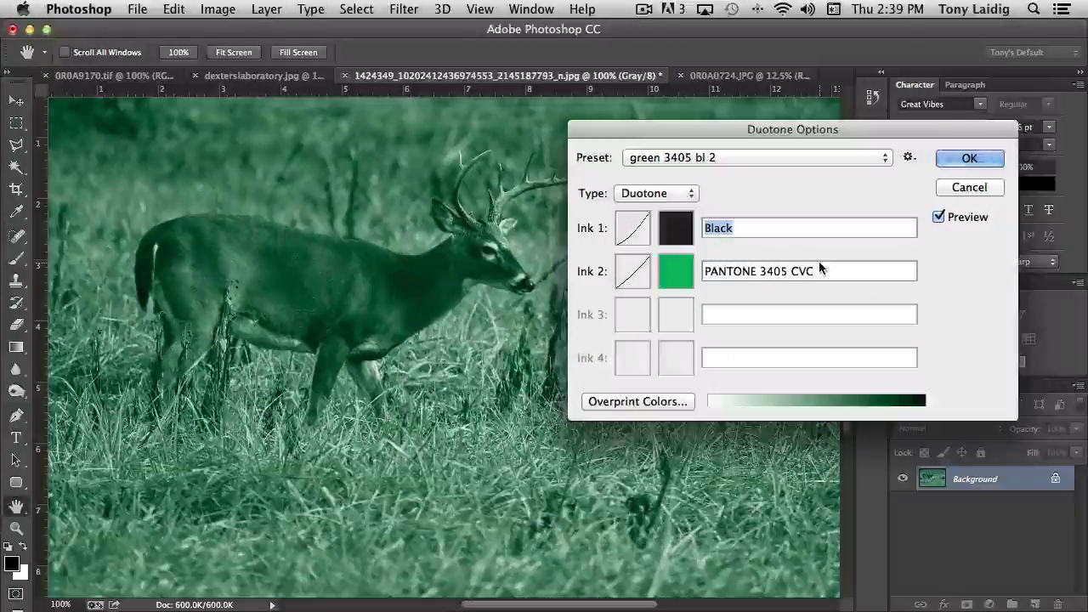
Choose the Cool Gray 7 bl 4 duotone preset and apply the Duotone conversion
click(710, 159)
scroll(710, 162, up, 8)
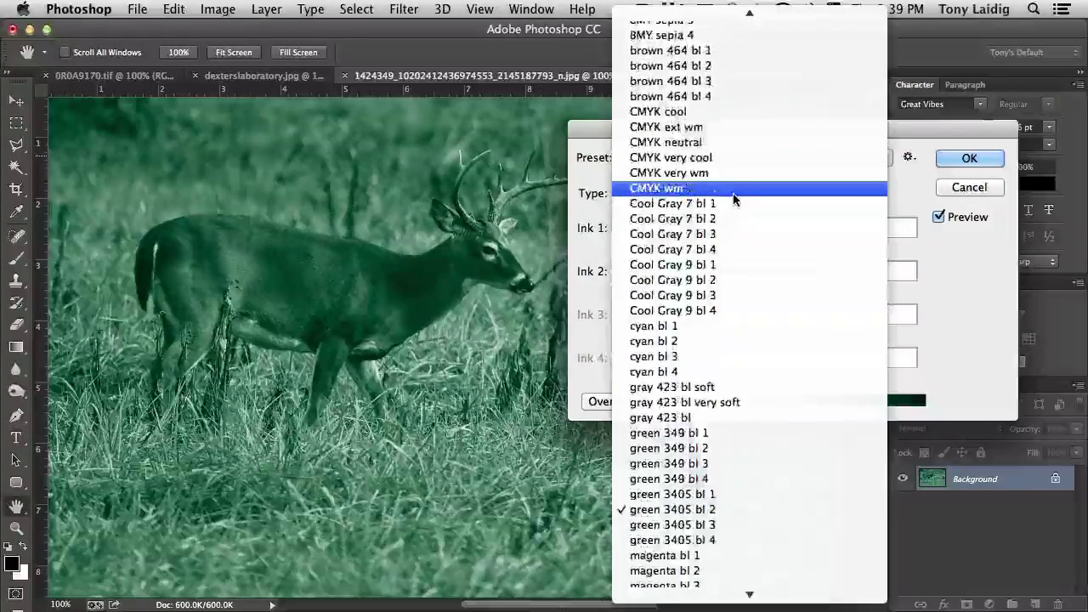
click(699, 249)
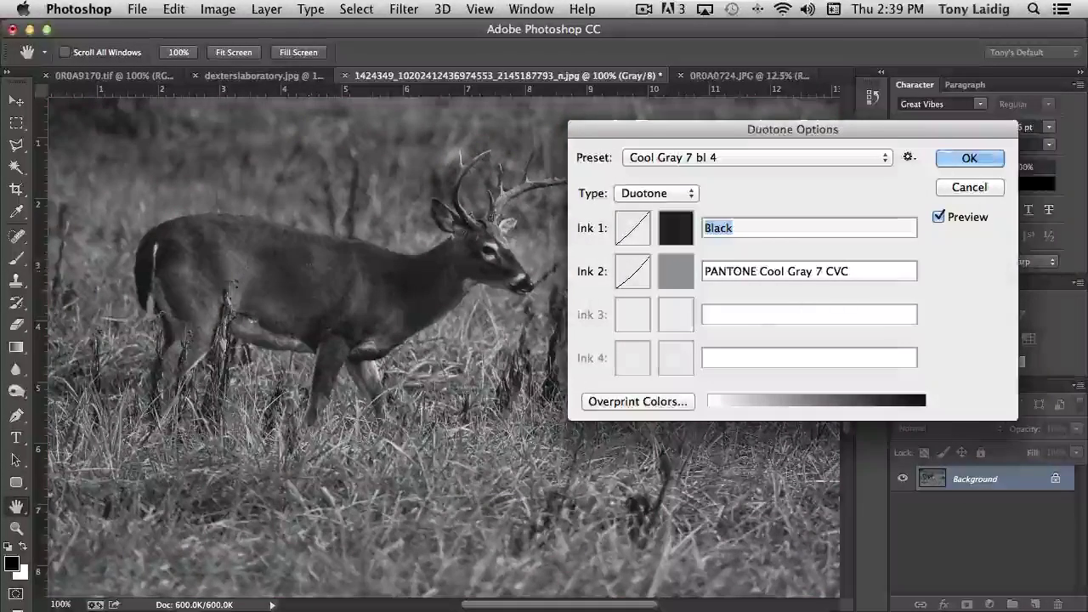
click(967, 159)
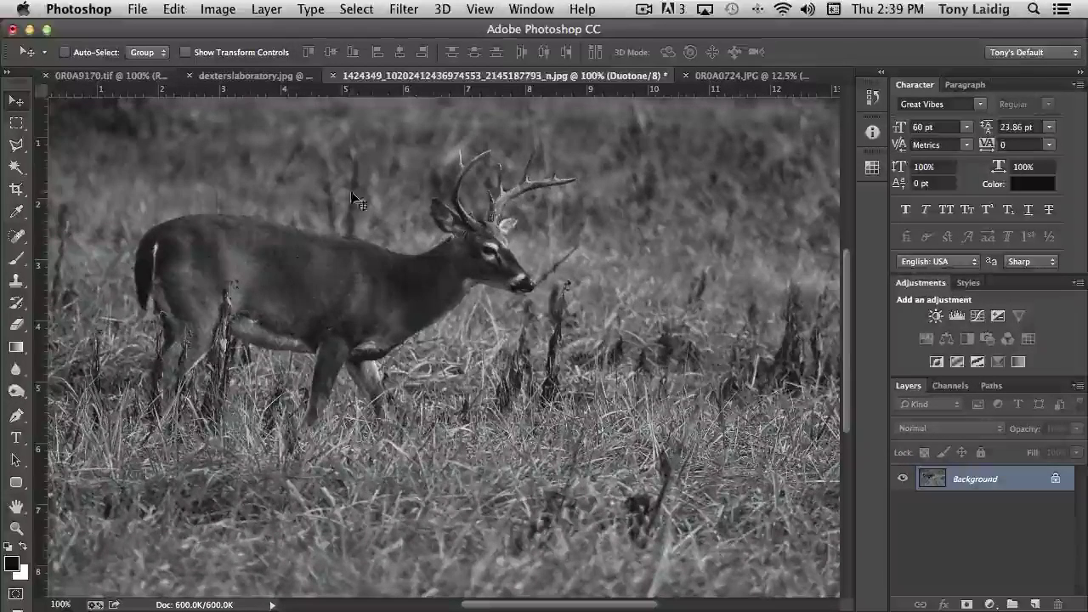
Convert the duotone deer photo to RGB Color mode
click(218, 9)
mouse_move(227, 34)
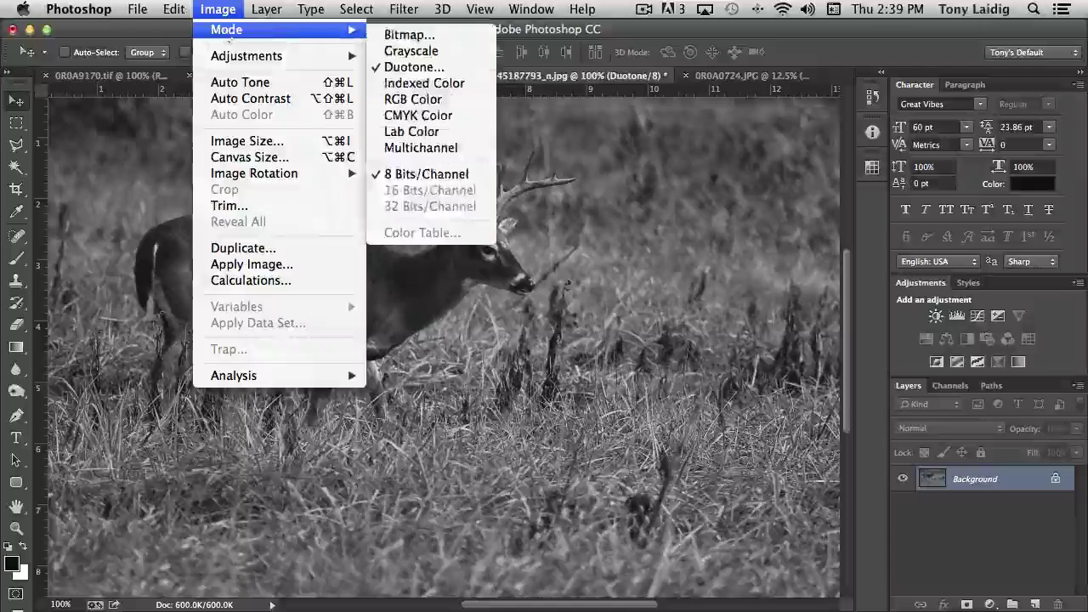
click(426, 102)
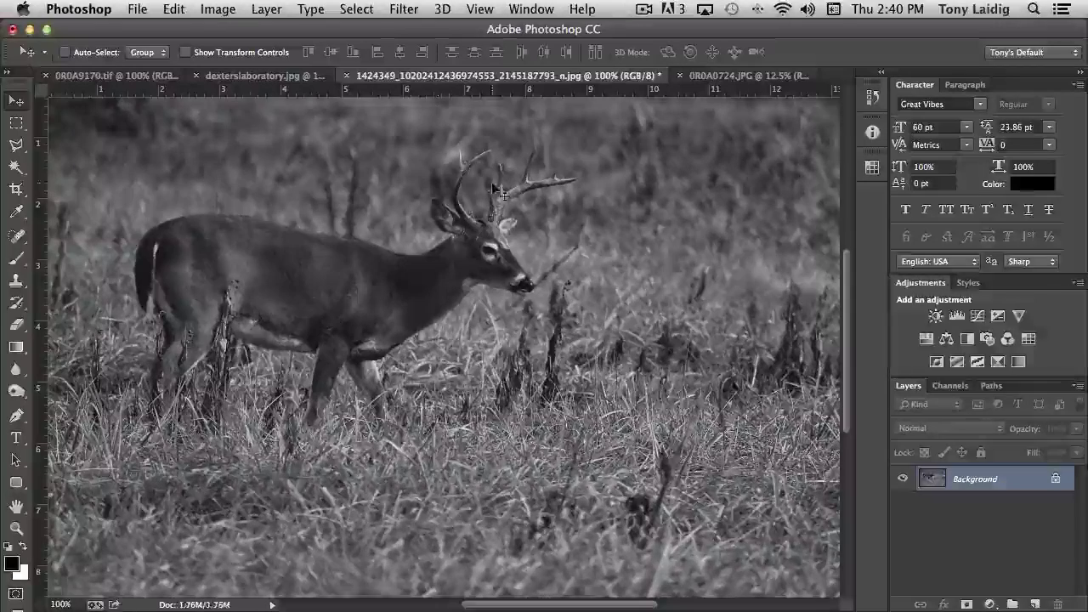